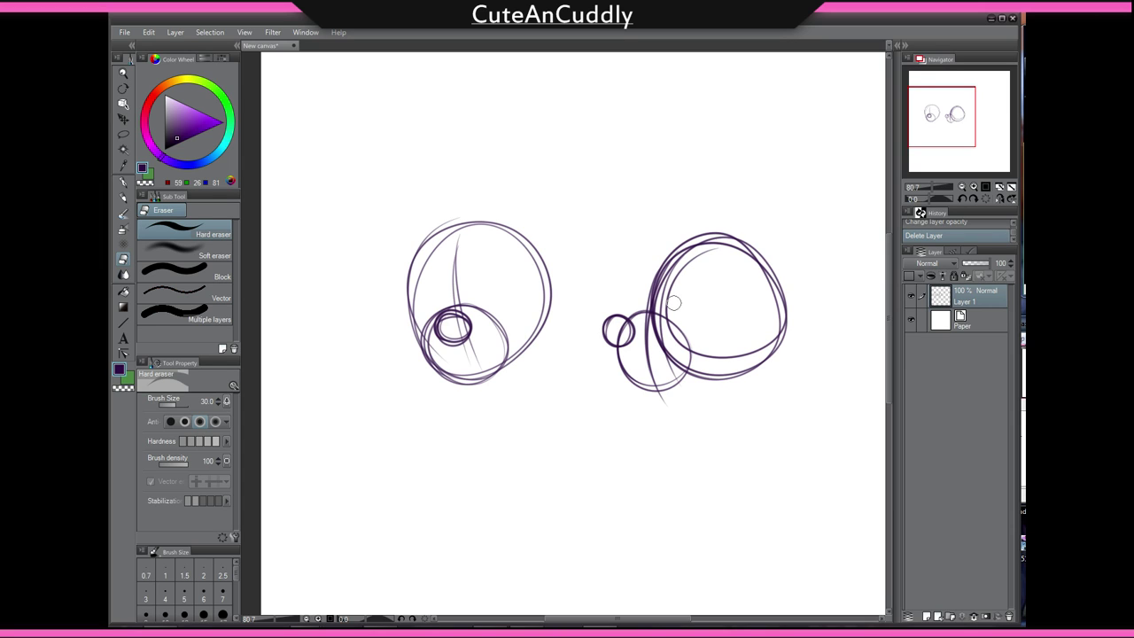
pyautogui.scroll(-5, 577, 307)
pyautogui.scroll(5, 589, 321)
pyautogui.moveTo(568, 323); pyautogui.dragTo(600, 330)
pyautogui.scroll(1, 603, 340)
pyautogui.scroll(-2, 612, 326)
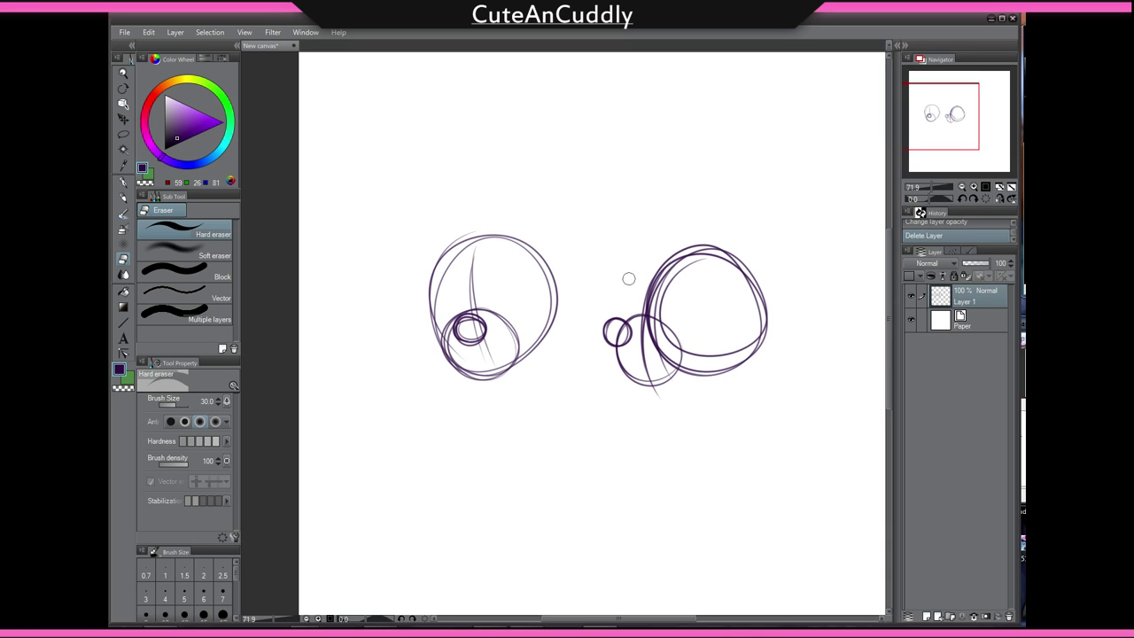
# Duplicate Layer 1 and move the copied head sketches to the canvas's upper right.
pyautogui.scroll(1, 631, 278)
pyautogui.scroll(-7, 630, 277)
pyautogui.moveTo(707, 318)
pyautogui.mouseDown()
pyautogui.moveTo(626, 323)
pyautogui.moveTo(760, 331)
pyautogui.moveTo(807, 318)
pyautogui.moveTo(742, 210)
pyautogui.moveTo(776, 219)
pyautogui.mouseUp()
pyautogui.hotkey('ctrl', 'j')
pyautogui.hotkey('ctrl', 't')
pyautogui.press('Return')
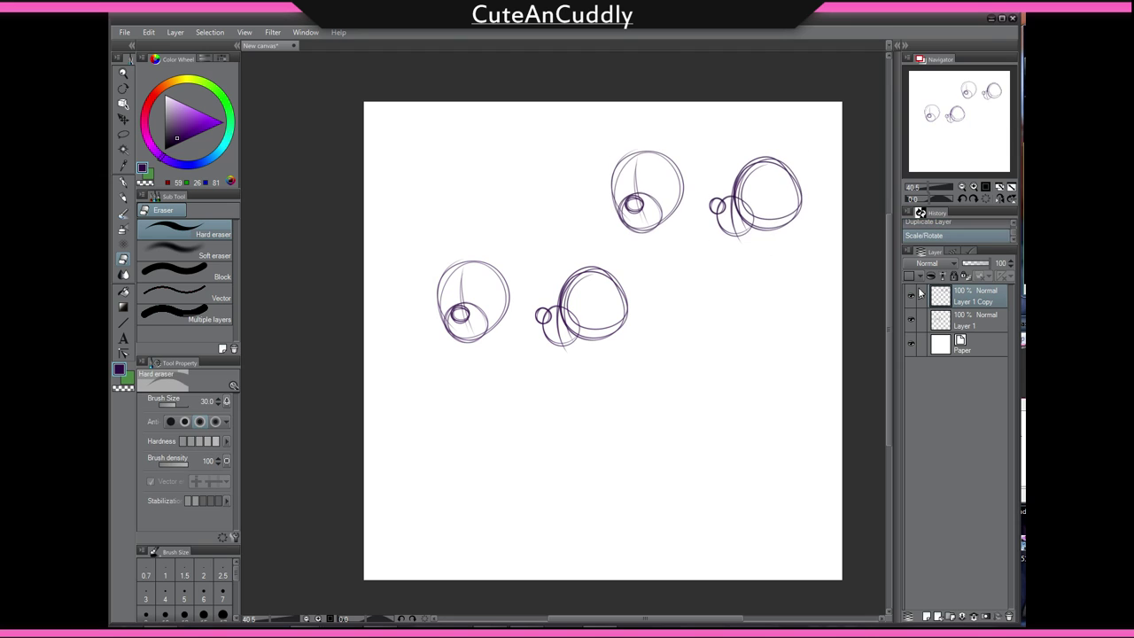
# Hide both the duplicated sketch layer and the original Layer 1.
pyautogui.click(912, 296)
pyautogui.scroll(4, 549, 263)
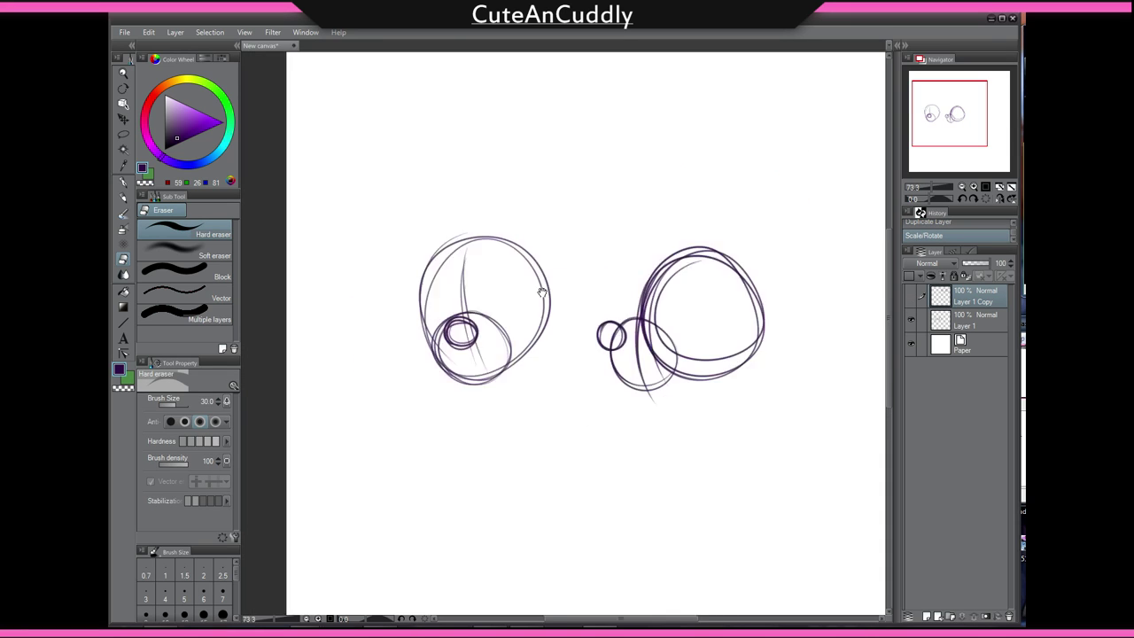
pyautogui.scroll(-3, 622, 286)
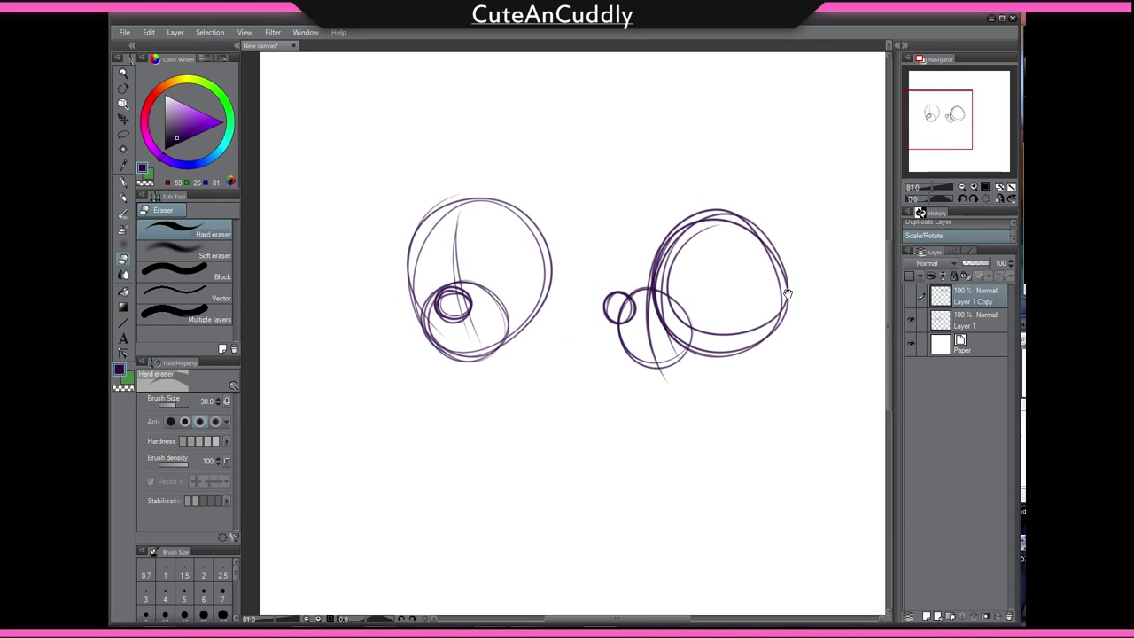
pyautogui.click(961, 316)
pyautogui.scroll(-1, 713, 292)
pyautogui.scroll(1, 713, 292)
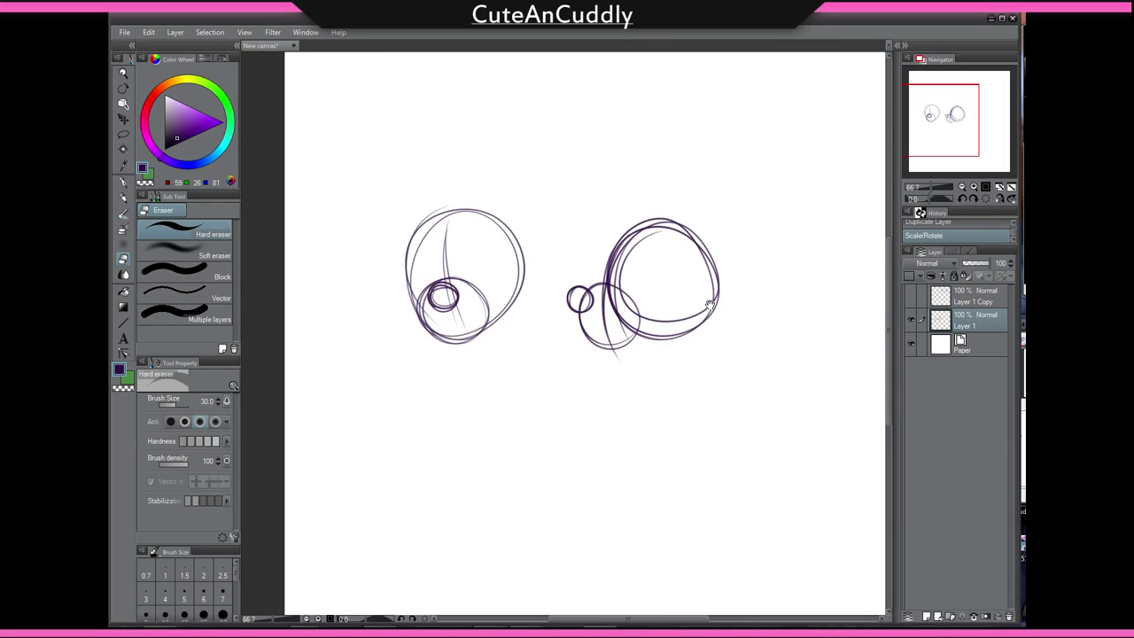
pyautogui.scroll(-1, 710, 295)
pyautogui.scroll(-1, 710, 295)
pyautogui.click(912, 319)
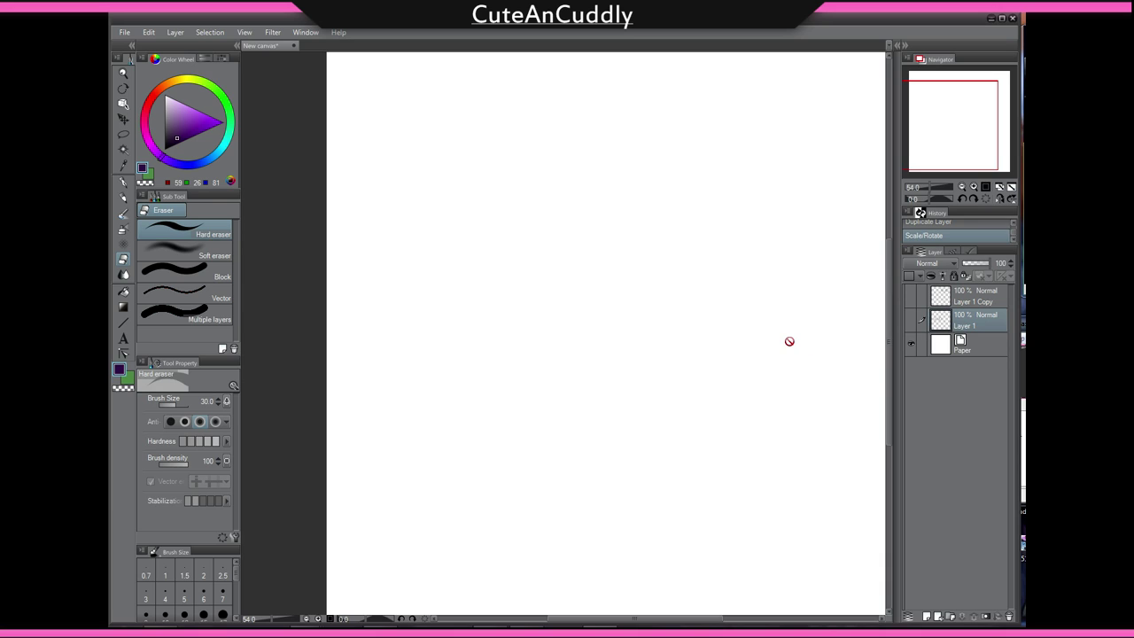
# Add a raster layer above Layer 1 and sketch an upright oval head with the Dense watercolor brush.
pyautogui.hotkey('ctrl', 'shift', 'n')
pyautogui.press('b')
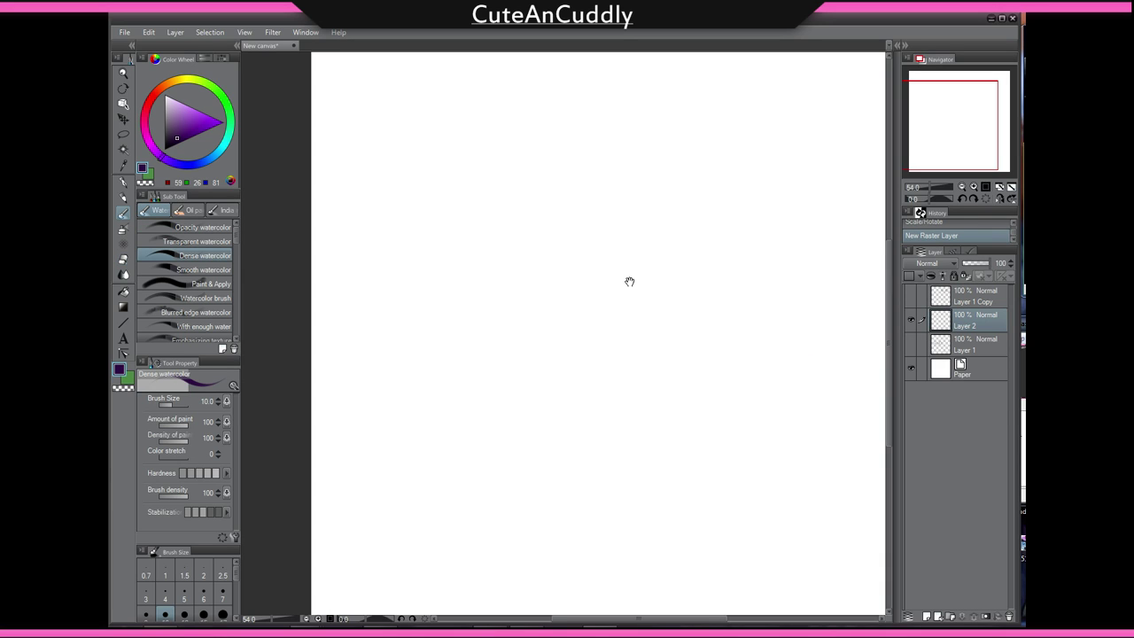
pyautogui.moveTo(593, 221)
pyautogui.mouseDown()
pyautogui.moveTo(580, 215)
pyautogui.moveTo(584, 319)
pyautogui.moveTo(629, 300)
pyautogui.mouseUp()
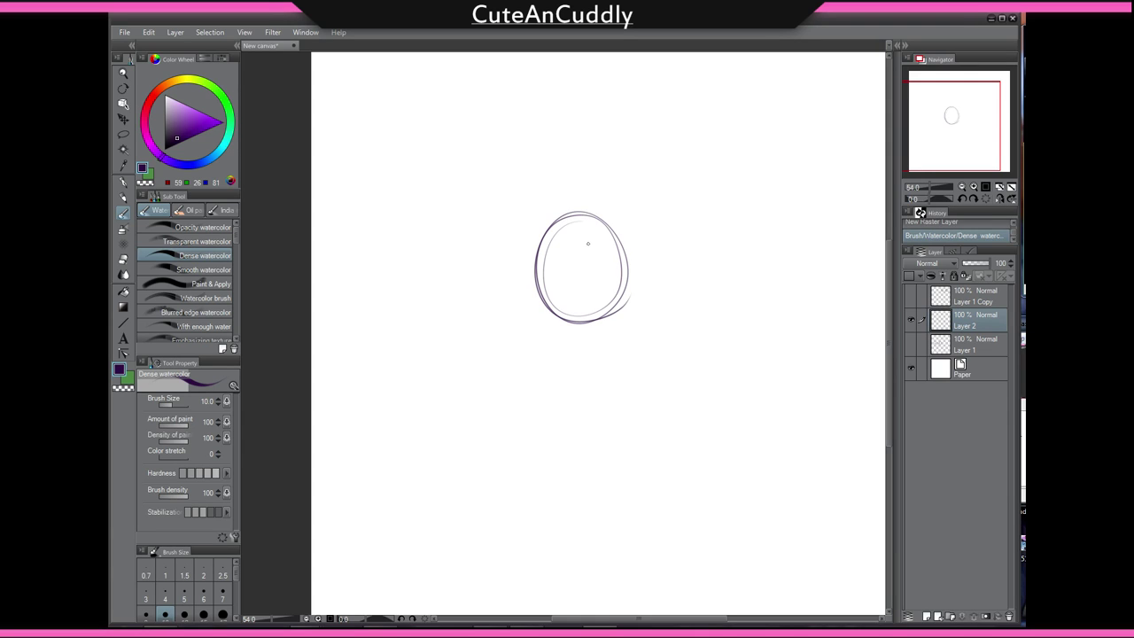
# Sketch a curved centre line down the oval head and try out a muzzle circle at its lower left.
pyautogui.moveTo(575, 221); pyautogui.dragTo(584, 329)
pyautogui.hotkey('ctrl', 'z')
pyautogui.moveTo(543, 284)
pyautogui.mouseDown()
pyautogui.moveTo(551, 317)
pyautogui.moveTo(546, 288)
pyautogui.moveTo(596, 310)
pyautogui.moveTo(590, 295)
pyautogui.moveTo(533, 330)
pyautogui.moveTo(525, 312)
pyautogui.moveTo(582, 287)
pyautogui.moveTo(556, 328)
pyautogui.moveTo(542, 303)
pyautogui.mouseUp()
pyautogui.hotkey('ctrl', 'z')
pyautogui.hotkey('ctrl', 'z')
pyautogui.hotkey('ctrl', 'z')
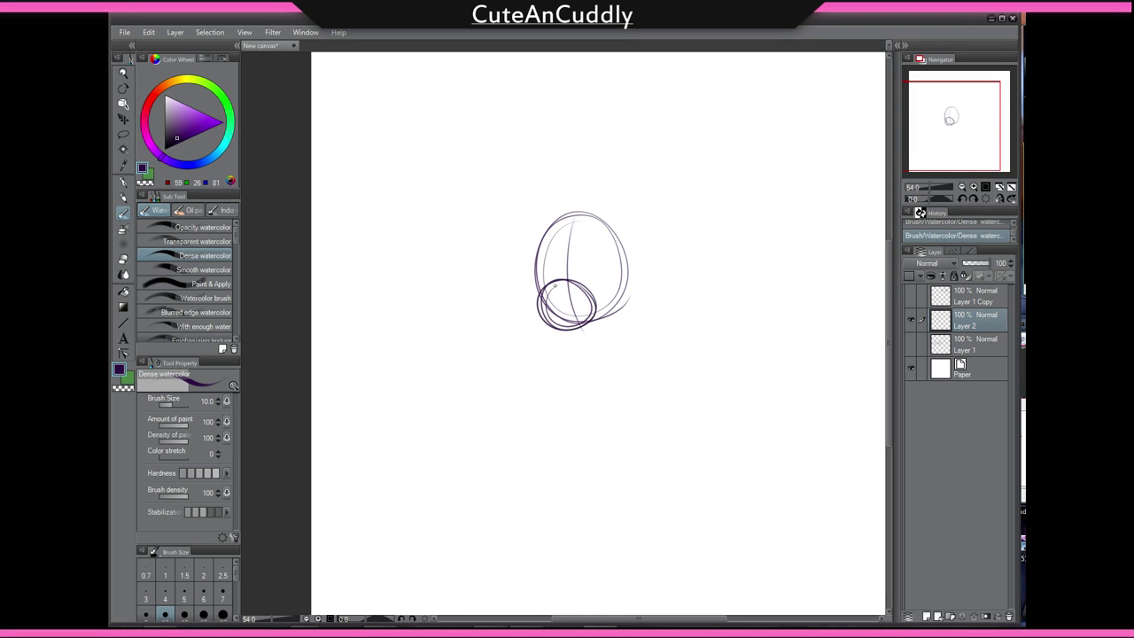
pyautogui.hotkey('ctrl', 'z')
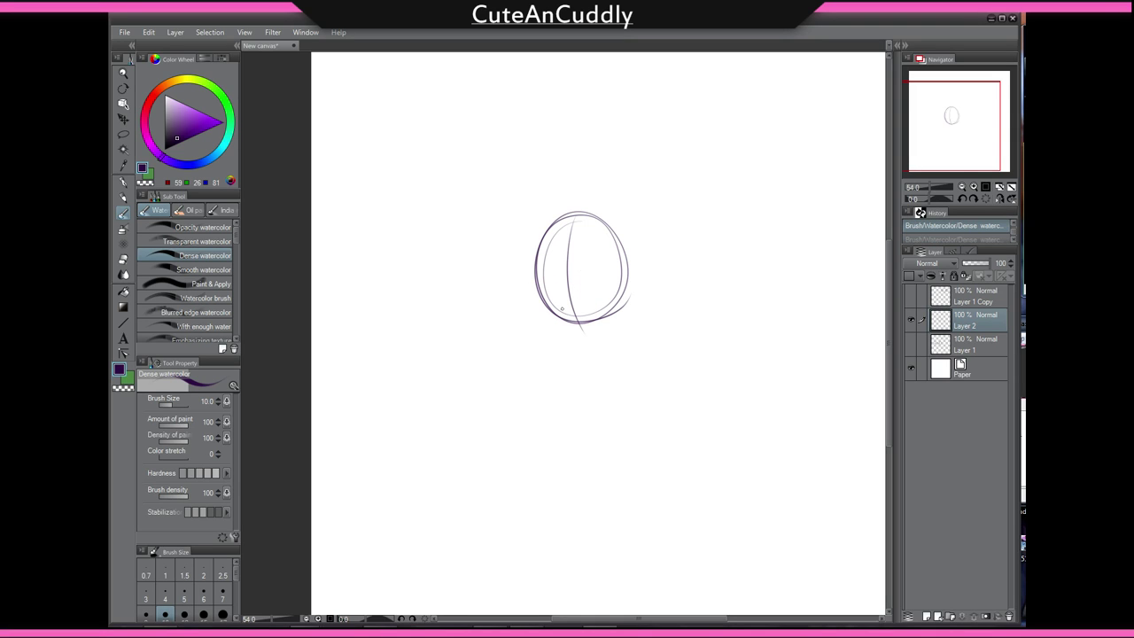
# Draw the muzzle circle over the oval head's lower left, with a small nose circle at its upper edge.
pyautogui.moveTo(570, 281)
pyautogui.mouseDown()
pyautogui.moveTo(571, 334)
pyautogui.moveTo(564, 278)
pyautogui.moveTo(544, 288)
pyautogui.mouseUp()
pyautogui.hotkey('ctrl', 'z')
pyautogui.moveTo(568, 281)
pyautogui.mouseDown()
pyautogui.moveTo(536, 306)
pyautogui.moveTo(576, 279)
pyautogui.moveTo(566, 282)
pyautogui.mouseUp()
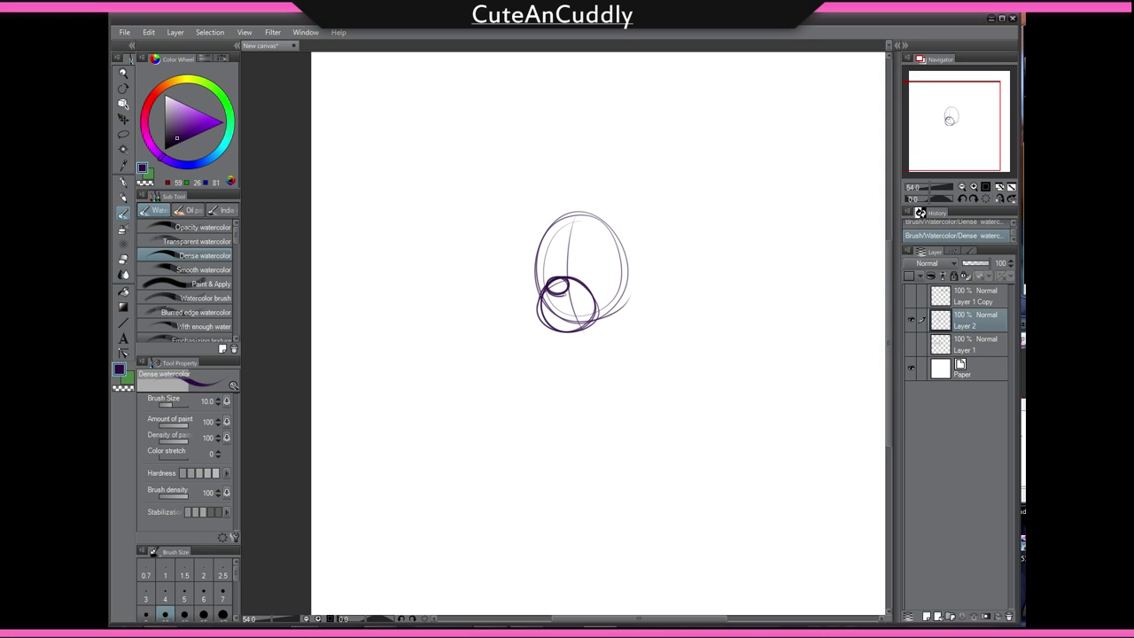
pyautogui.moveTo(553, 319)
pyautogui.mouseDown()
pyautogui.moveTo(577, 317)
pyautogui.moveTo(550, 317)
pyautogui.mouseUp()
pyautogui.hotkey('ctrl', 'z')
pyautogui.hotkey('ctrl', 'z')
# Hide the oval head layer, Layer 2, and show Layer 1 with the two head sketches again.
pyautogui.scroll(5, 572, 286)
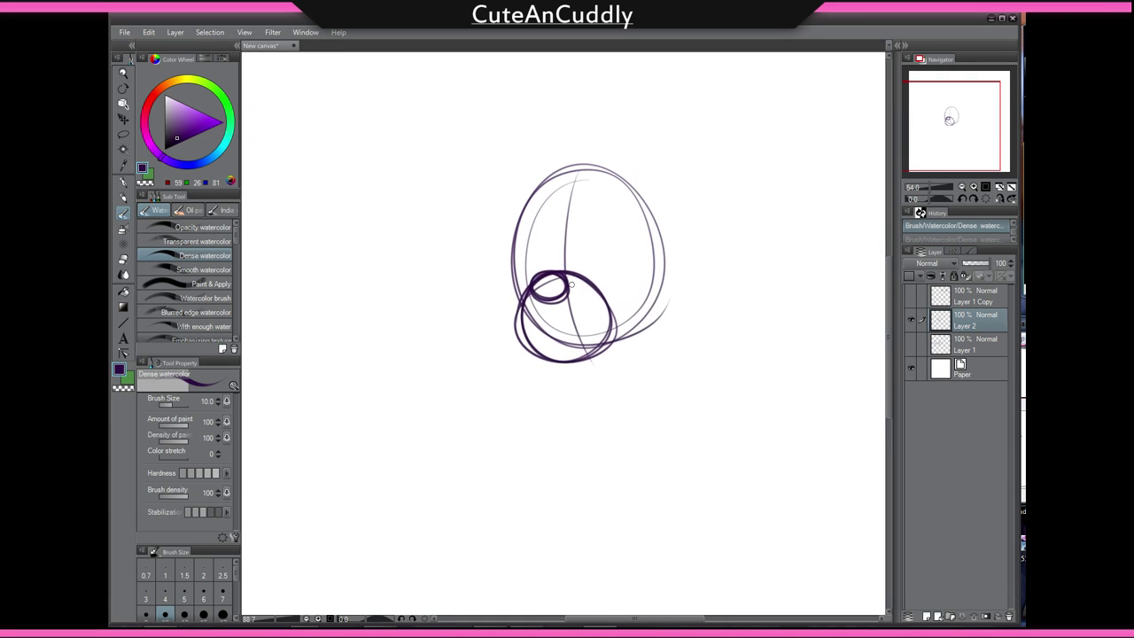
pyautogui.moveTo(607, 295); pyautogui.dragTo(615, 319)
pyautogui.scroll(-7, 615, 319)
pyautogui.moveTo(649, 356); pyautogui.dragTo(620, 328)
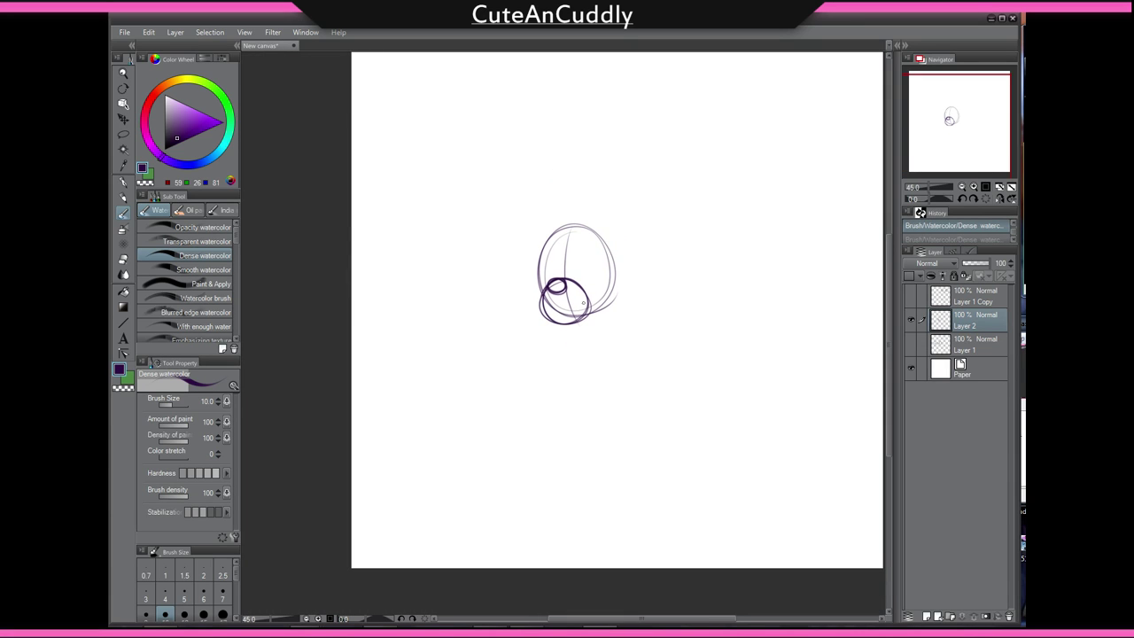
pyautogui.scroll(1, 583, 295)
pyautogui.click(911, 319)
pyautogui.click(909, 343)
pyautogui.scroll(4, 506, 225)
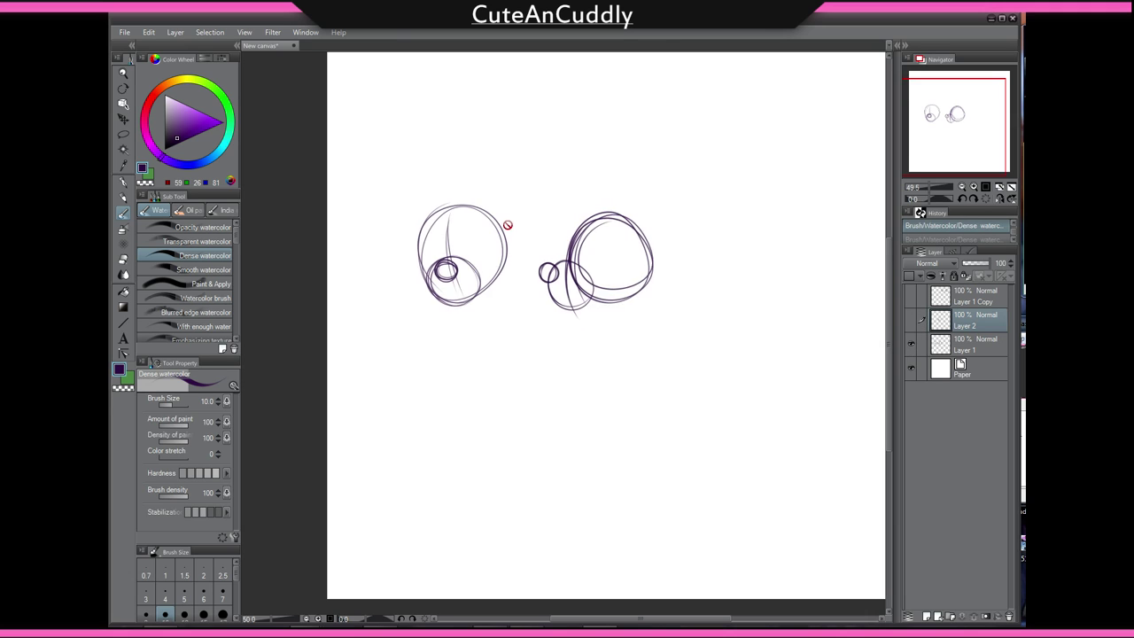
pyautogui.moveTo(456, 271); pyautogui.dragTo(618, 277)
pyautogui.scroll(2, 628, 281)
pyautogui.moveTo(823, 323); pyautogui.dragTo(821, 331)
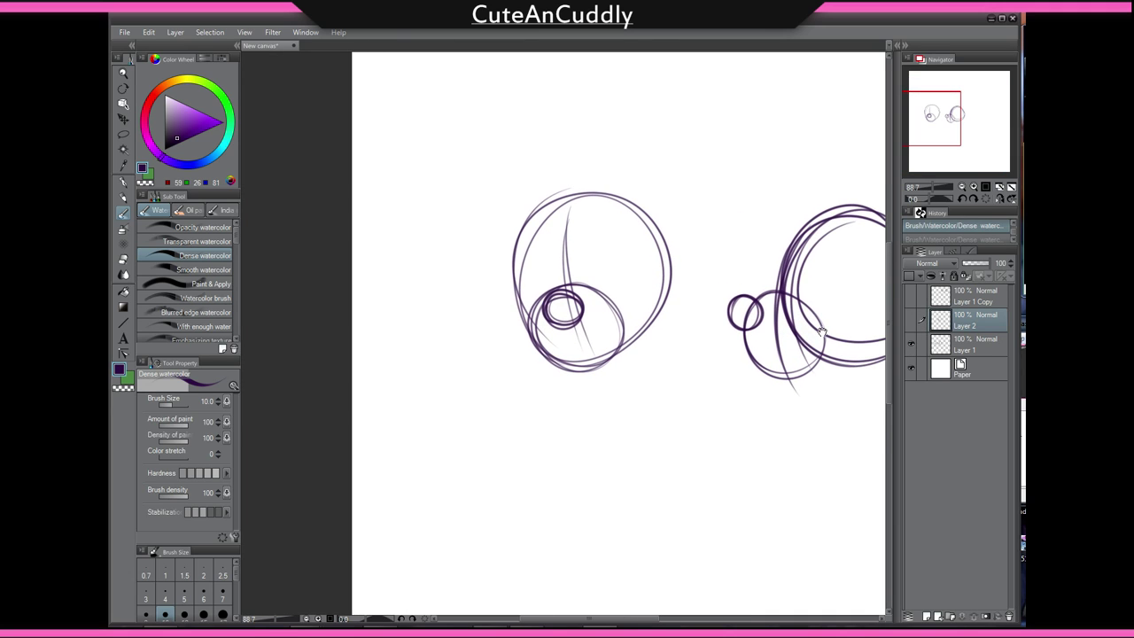
# Lower the opacity of Layer 1 to 28%.
pyautogui.click(973, 349)
pyautogui.click(976, 264)
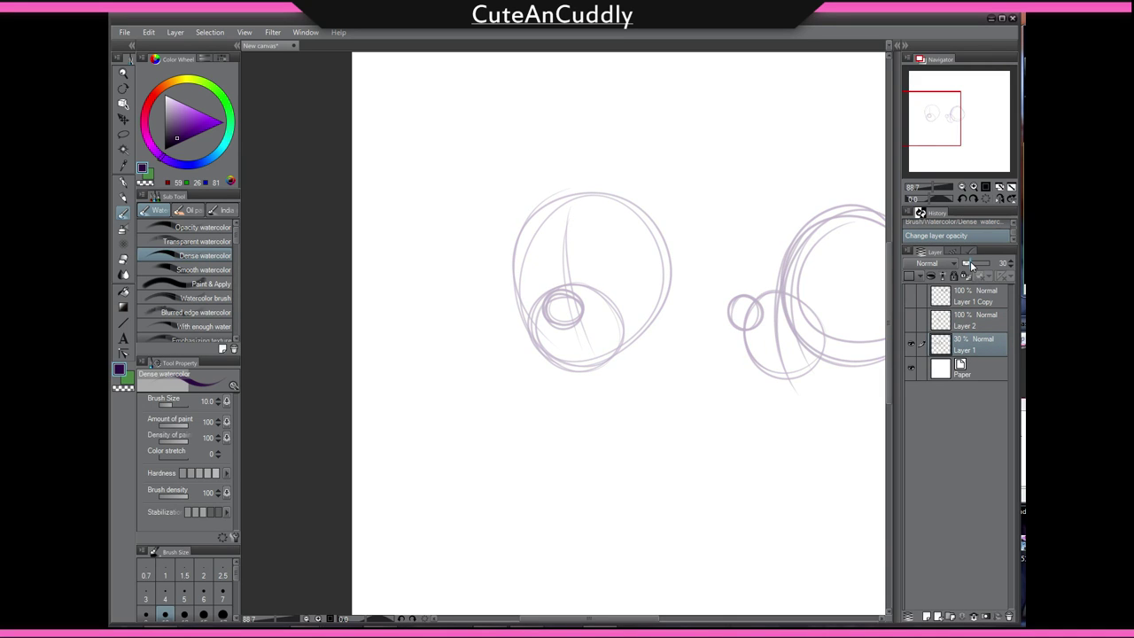
pyautogui.click(970, 264)
pyautogui.moveTo(777, 306); pyautogui.dragTo(665, 357)
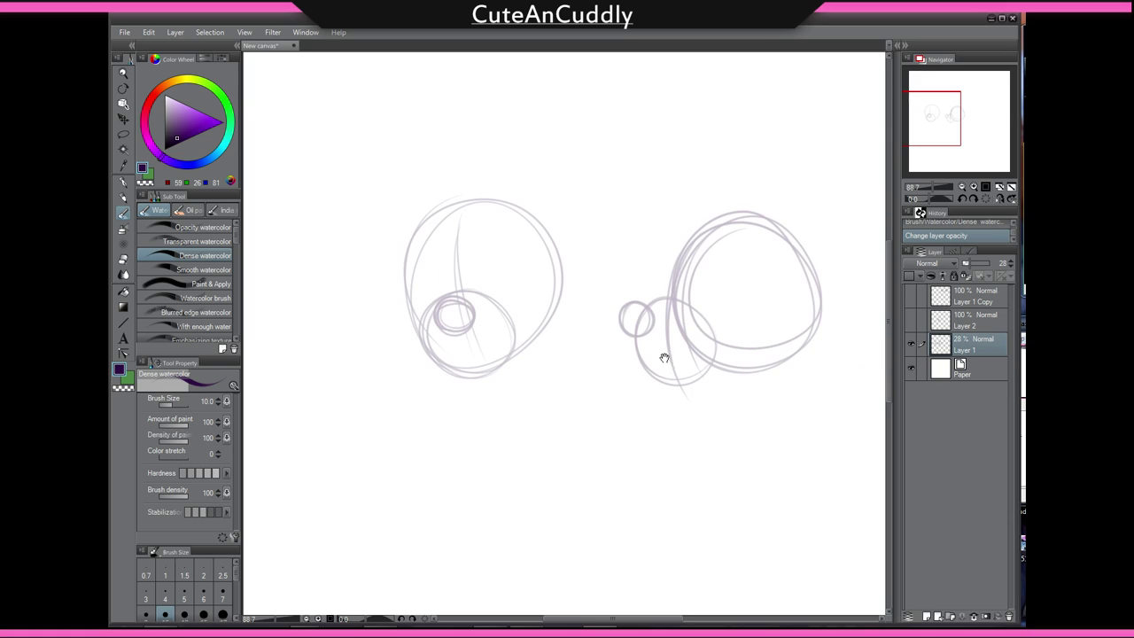
pyautogui.moveTo(589, 328); pyautogui.dragTo(556, 334)
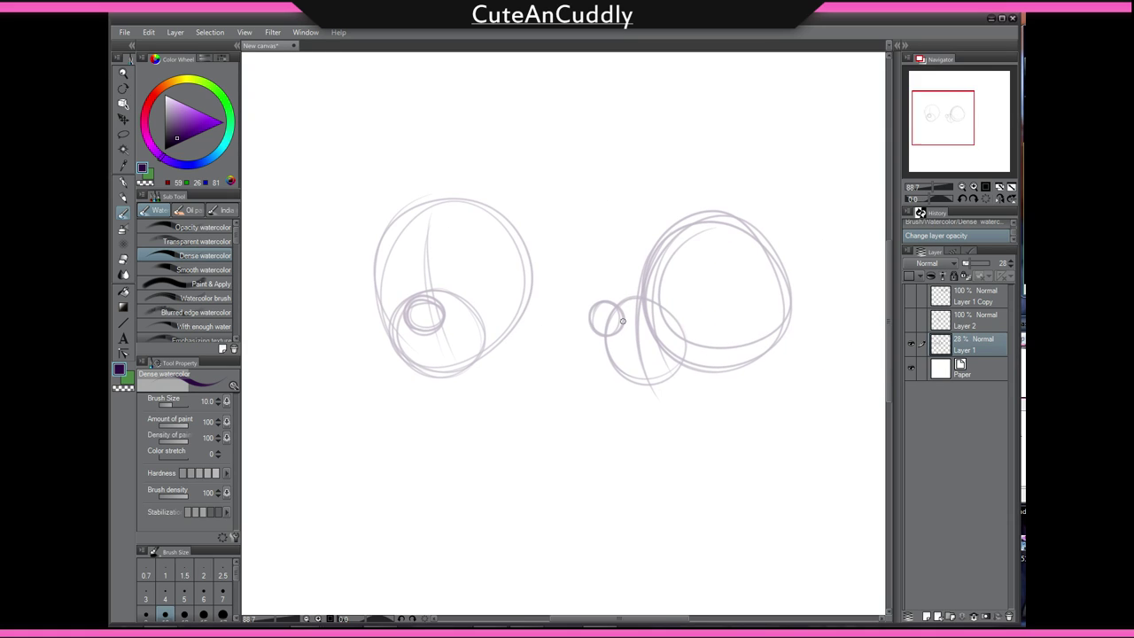
pyautogui.moveTo(377, 312); pyautogui.dragTo(501, 317)
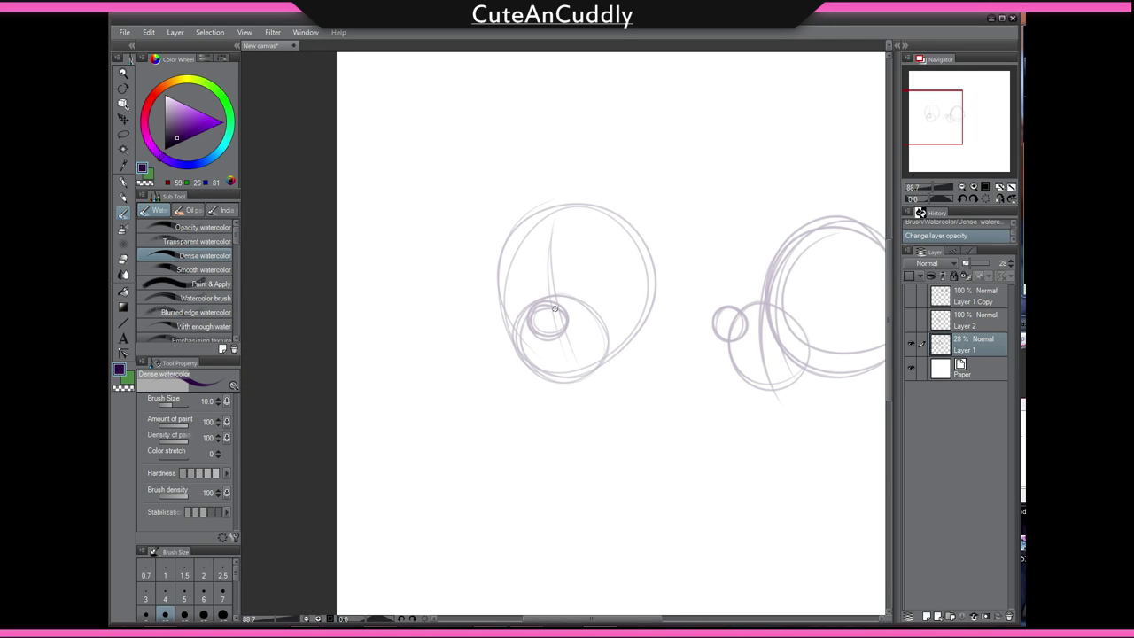
pyautogui.scroll(2, 524, 291)
pyautogui.scroll(-4, 524, 290)
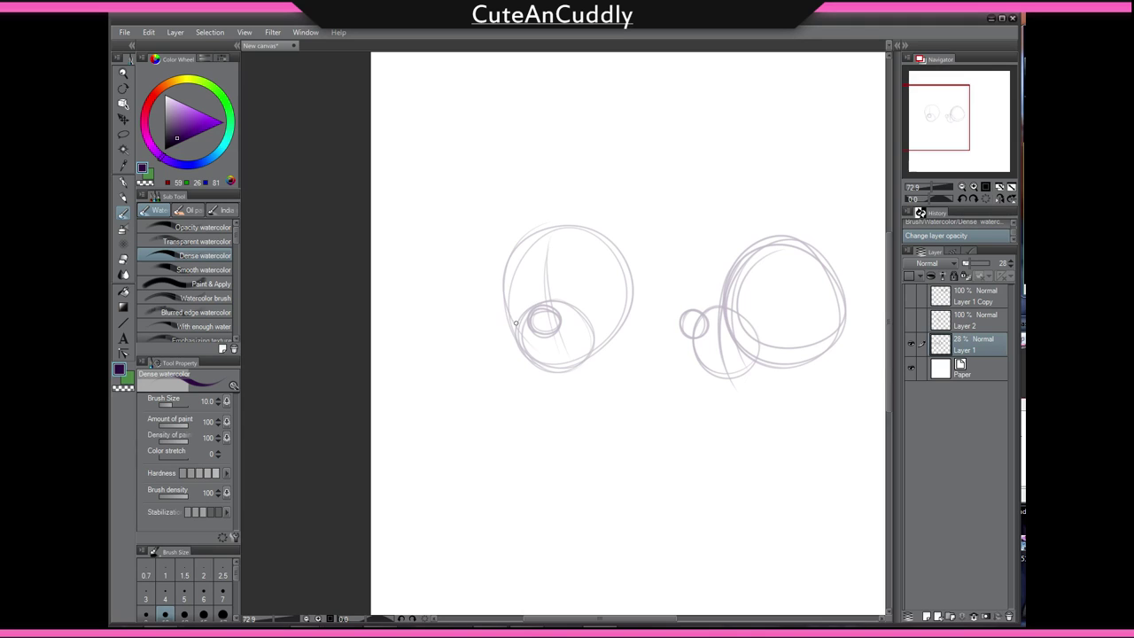
pyautogui.scroll(1, 594, 277)
pyautogui.scroll(1, 576, 281)
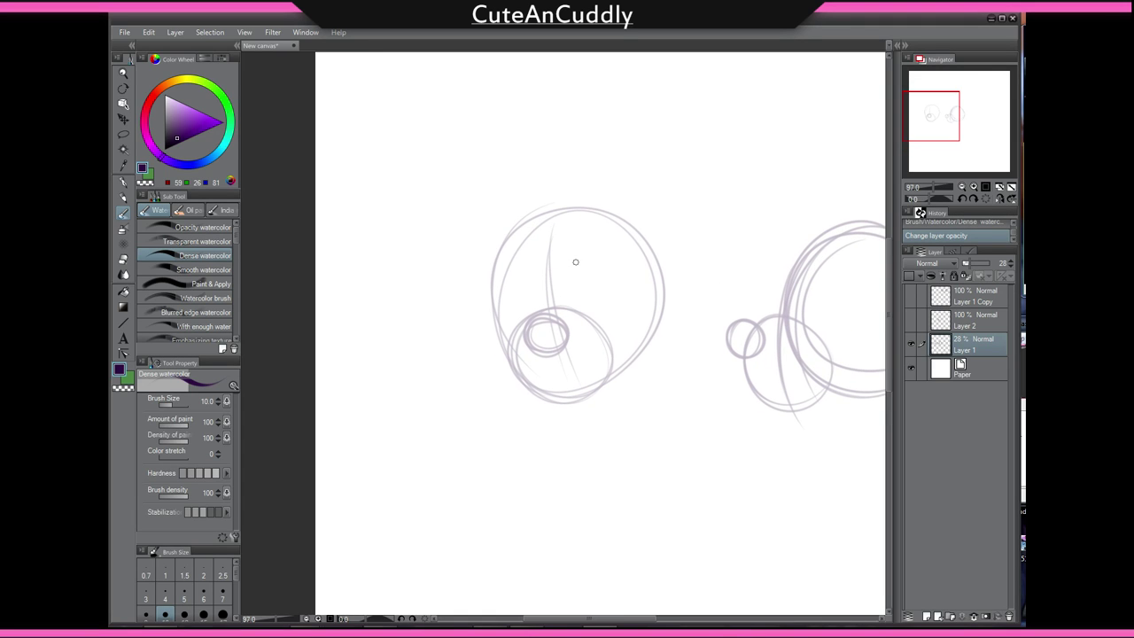
# Add a raster layer above the faded sketch and reduce the Dense watercolor brush size to 7.
pyautogui.hotkey('ctrl', 'shift', 'n')
pyautogui.scroll(-1, 560, 304)
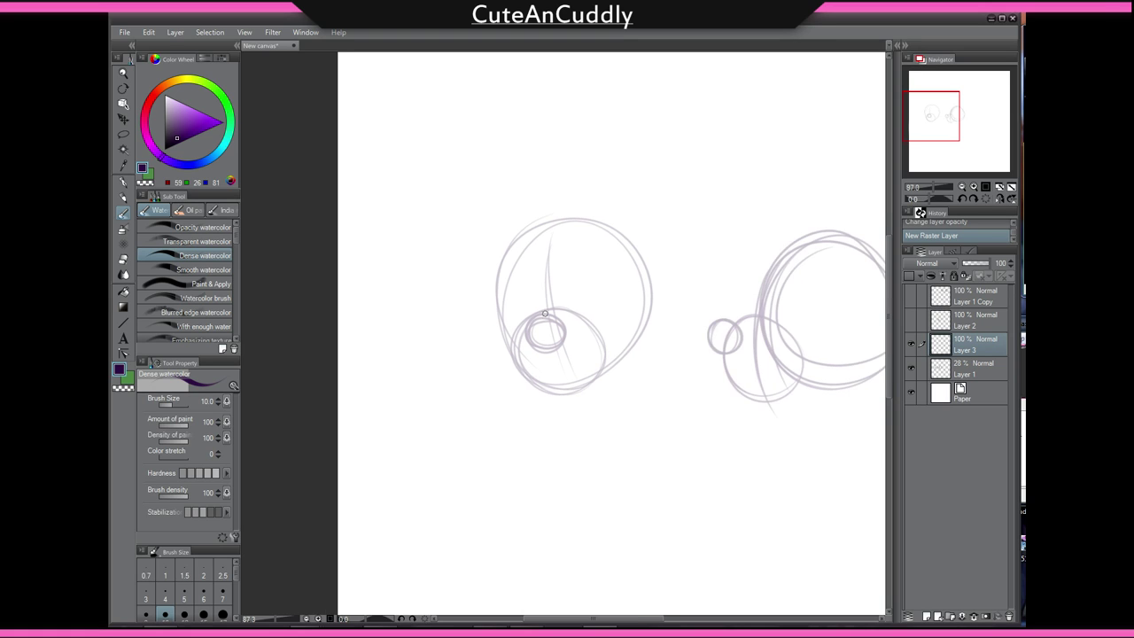
pyautogui.scroll(2, 562, 303)
pyautogui.moveTo(658, 436); pyautogui.dragTo(656, 400)
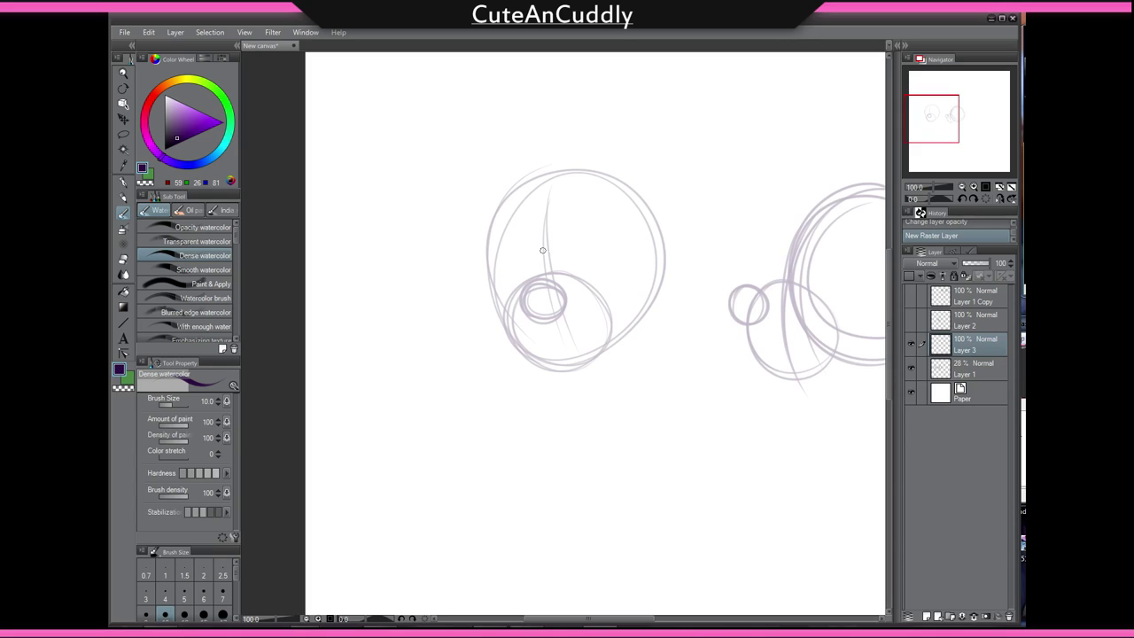
pyautogui.press('[')
pyautogui.press('[')
pyautogui.moveTo(554, 274); pyautogui.dragTo(549, 257)
pyautogui.moveTo(513, 220)
pyautogui.mouseDown()
pyautogui.moveTo(534, 260)
pyautogui.moveTo(556, 253)
pyautogui.moveTo(535, 269)
pyautogui.moveTo(548, 253)
pyautogui.moveTo(571, 254)
pyautogui.moveTo(569, 281)
pyautogui.mouseUp()
pyautogui.press('e')
pyautogui.press('b')
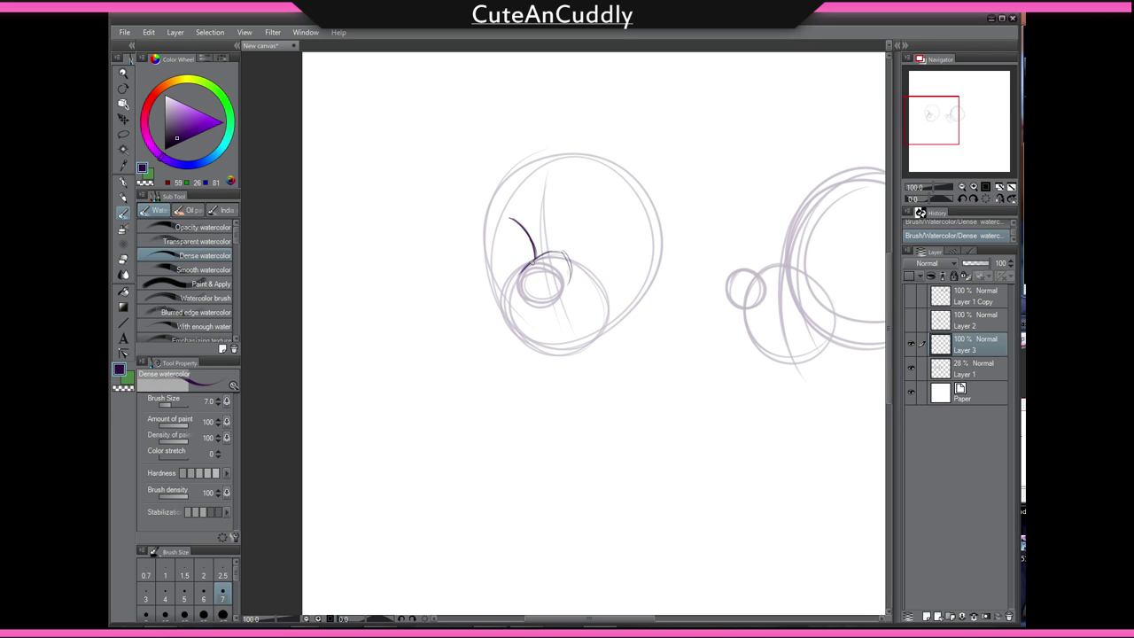
pyautogui.hotkey('ctrl', 'z')
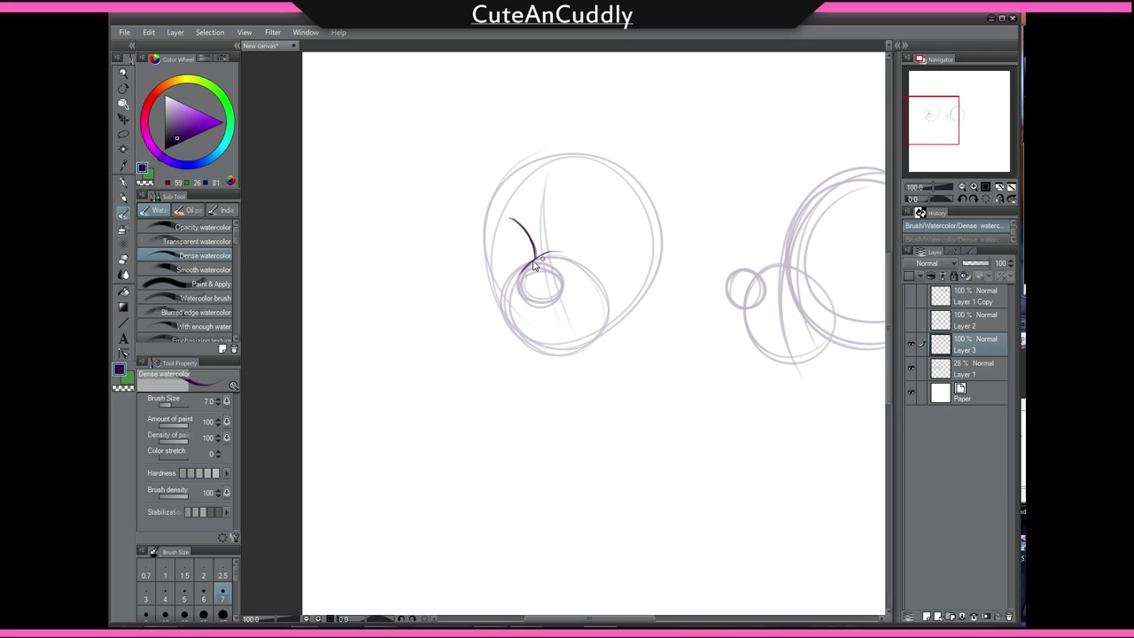
pyautogui.hotkey('ctrl', 'z')
pyautogui.hotkey('ctrl', 'z')
pyautogui.hotkey('ctrl', 'z')
pyautogui.hotkey('ctrl', 'z')
pyautogui.hotkey('ctrl', 'z')
# Draw the curved nose bridge on the left head, ending in a short thick stroke above the nose circle.
pyautogui.moveTo(516, 220)
pyautogui.mouseDown()
pyautogui.moveTo(529, 259)
pyautogui.moveTo(515, 219)
pyautogui.moveTo(530, 269)
pyautogui.moveTo(515, 275)
pyautogui.moveTo(545, 257)
pyautogui.moveTo(516, 276)
pyautogui.moveTo(551, 252)
pyautogui.moveTo(516, 273)
pyautogui.moveTo(519, 287)
pyautogui.moveTo(559, 256)
pyautogui.moveTo(531, 260)
pyautogui.mouseUp()
pyautogui.press('e')
pyautogui.press('b')
pyautogui.moveTo(535, 241); pyautogui.dragTo(533, 257)
pyautogui.scroll(-1, 530, 232)
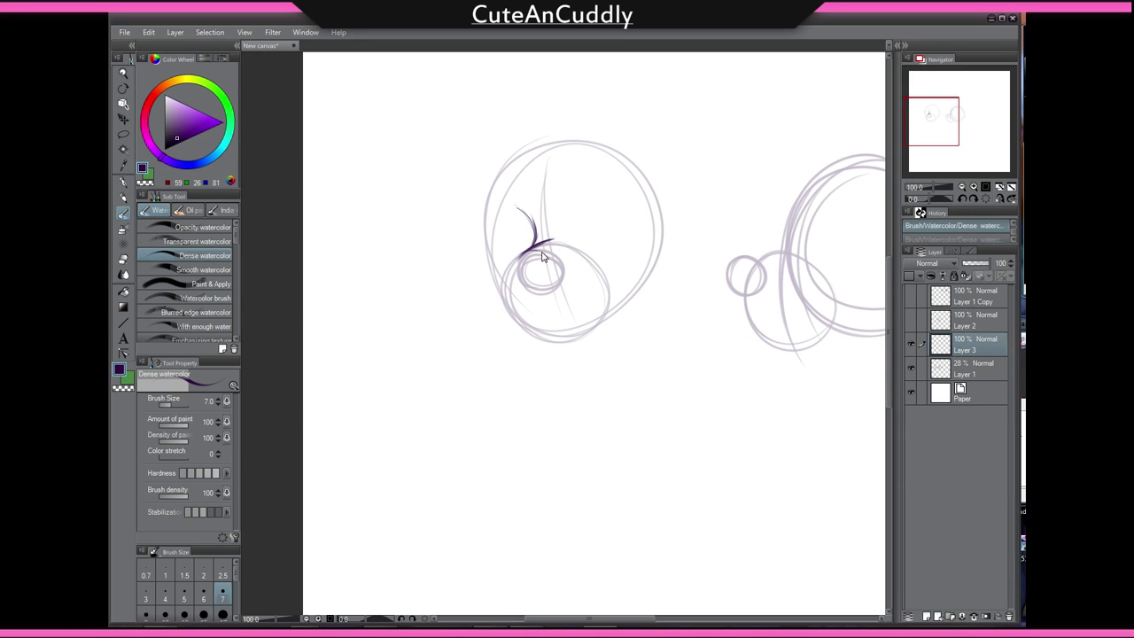
# Draw the nose outline over the left head's small guide circle, joining it to the bridge line.
pyautogui.hotkey('ctrl', 'z')
pyautogui.moveTo(553, 251)
pyautogui.mouseDown()
pyautogui.moveTo(522, 257)
pyautogui.moveTo(521, 276)
pyautogui.moveTo(519, 257)
pyautogui.moveTo(539, 281)
pyautogui.moveTo(556, 256)
pyautogui.moveTo(539, 282)
pyautogui.moveTo(553, 255)
pyautogui.moveTo(551, 271)
pyautogui.moveTo(522, 259)
pyautogui.moveTo(540, 282)
pyautogui.moveTo(545, 266)
pyautogui.moveTo(520, 256)
pyautogui.moveTo(555, 247)
pyautogui.mouseUp()
pyautogui.hotkey('ctrl', 'z')
pyautogui.hotkey('ctrl', 'z')
pyautogui.hotkey('ctrl', 'z')
pyautogui.press('e')
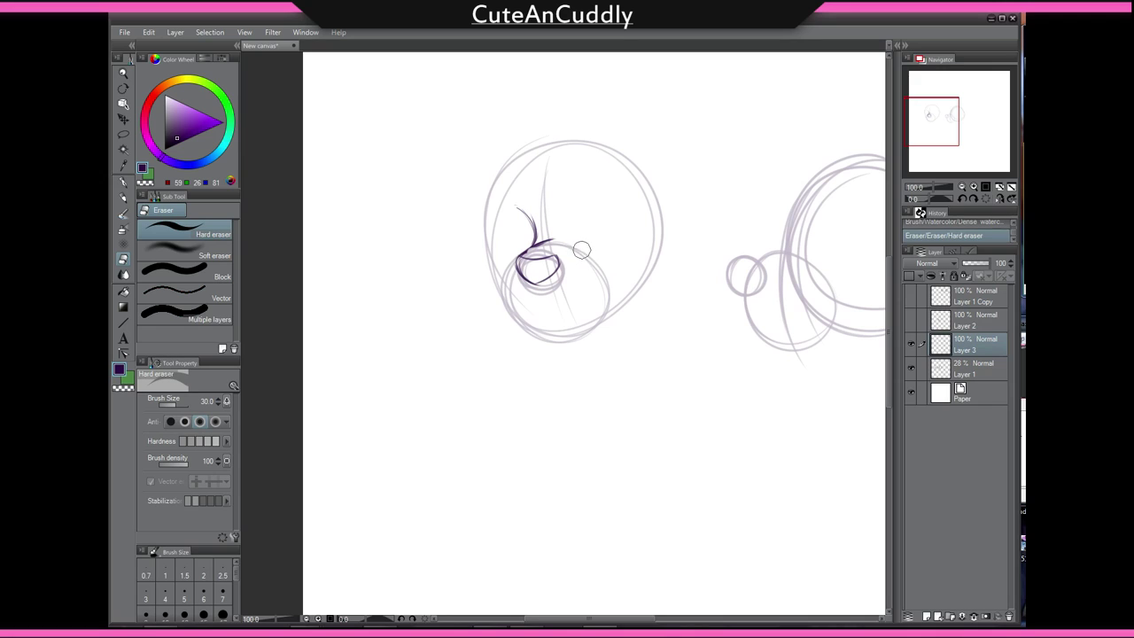
pyautogui.hotkey('ctrl', 'z')
pyautogui.press('b')
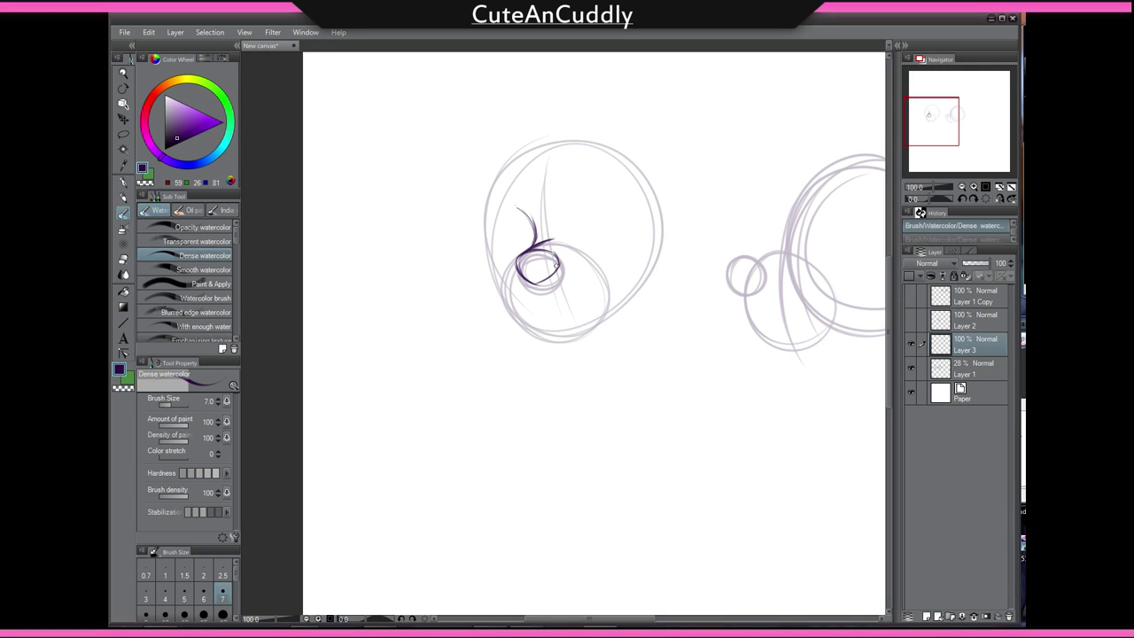
# Draw a small curved nostril inside the lower right of the left head's nose outline, redoing strokes as needed.
pyautogui.moveTo(557, 264); pyautogui.dragTo(550, 267)
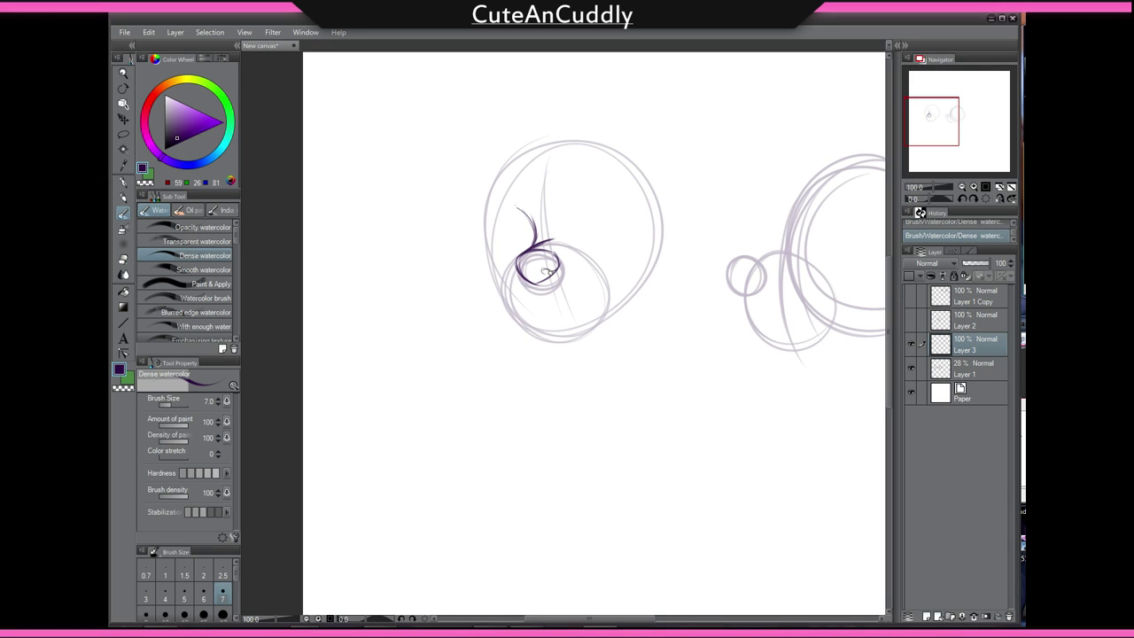
pyautogui.hotkey('ctrl', 'z')
pyautogui.moveTo(554, 272); pyautogui.dragTo(538, 283)
pyautogui.hotkey('ctrl', 'z')
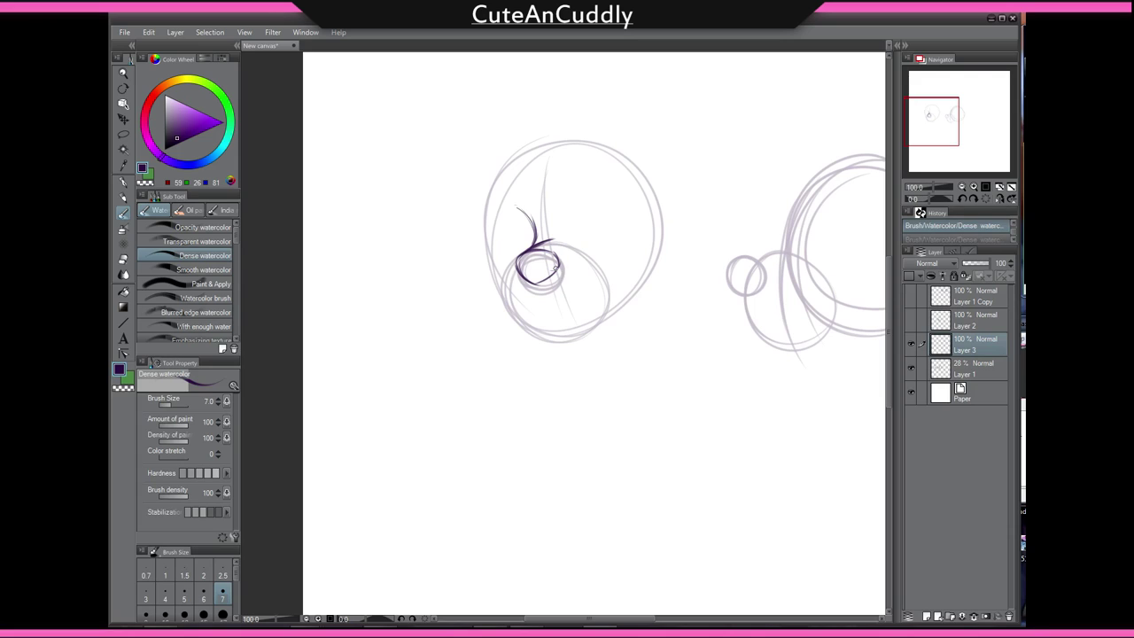
pyautogui.moveTo(555, 269); pyautogui.dragTo(541, 280)
pyautogui.hotkey('ctrl', 'z')
pyautogui.hotkey('ctrl', 'z')
pyautogui.hotkey('ctrl', 'y')
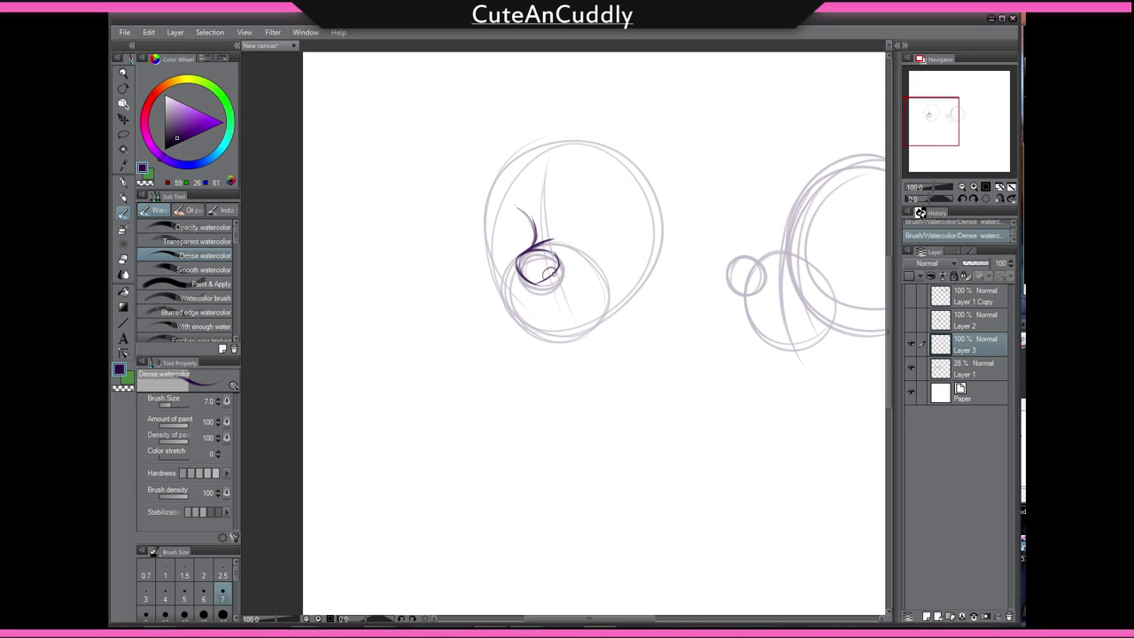
pyautogui.hotkey('ctrl', 'z')
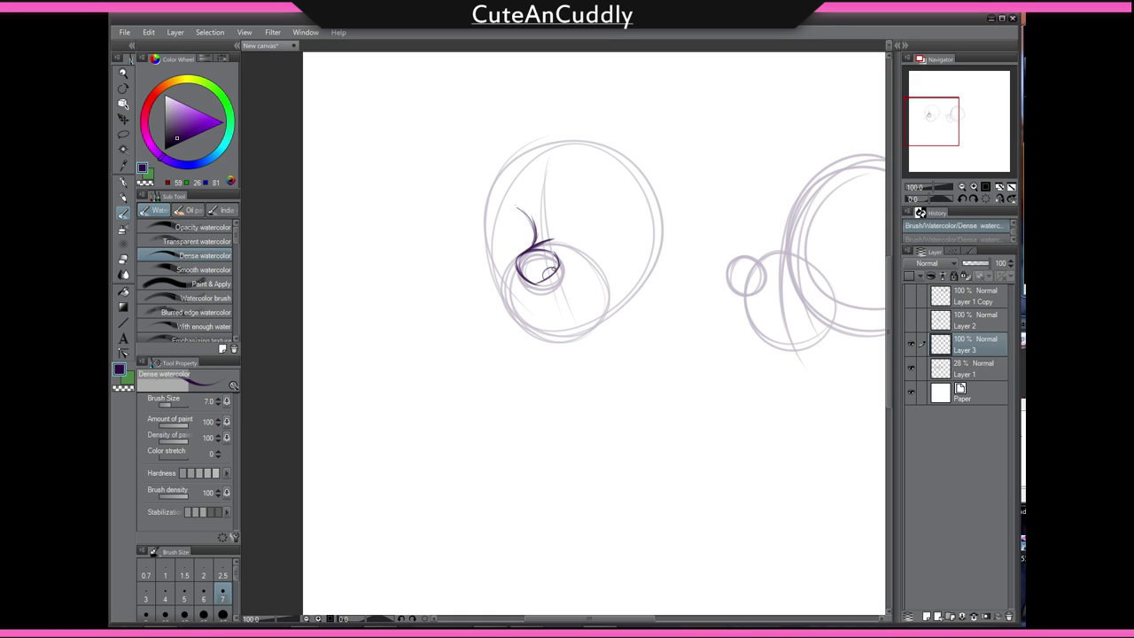
pyautogui.moveTo(556, 269)
pyautogui.mouseDown()
pyautogui.moveTo(541, 280)
pyautogui.moveTo(554, 286)
pyautogui.moveTo(521, 263)
pyautogui.mouseUp()
pyautogui.hotkey('ctrl', 'z')
pyautogui.hotkey('ctrl', 'z')
pyautogui.hotkey('ctrl', 'z')
pyautogui.hotkey('ctrl', 'z')
pyautogui.hotkey('ctrl', 'z')
pyautogui.hotkey('ctrl', 'z')
pyautogui.hotkey('ctrl', 'y')
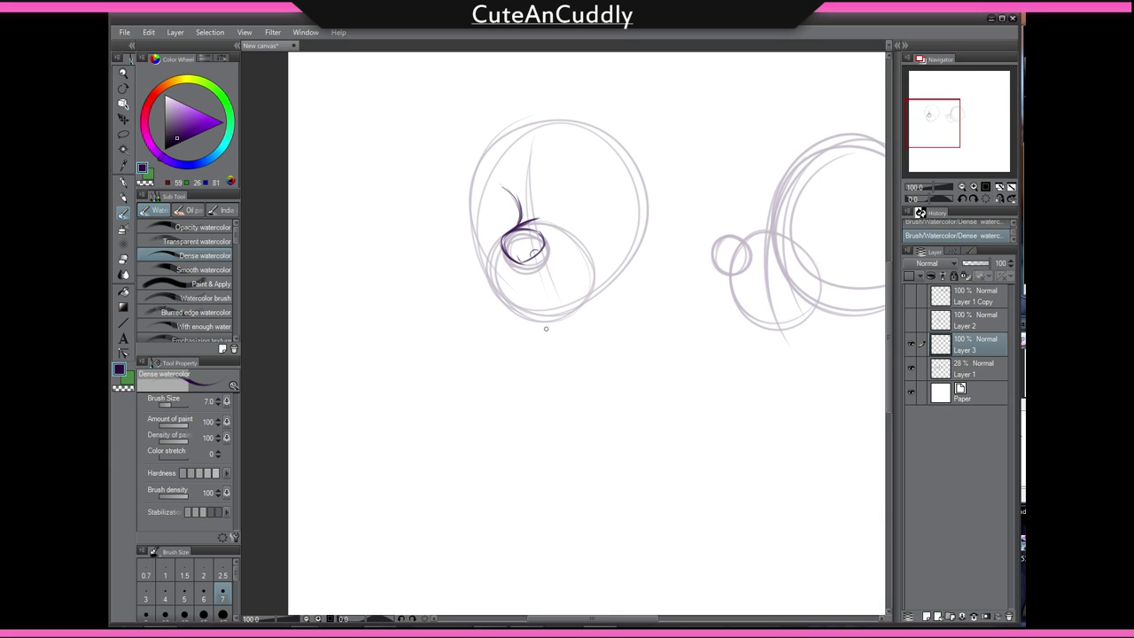
pyautogui.hotkey('ctrl', 'z')
# Erase the nostril inside the left head's nose and draw the curved muzzle edge beside it, plus a short mouth line.
pyautogui.moveTo(504, 252); pyautogui.dragTo(530, 283)
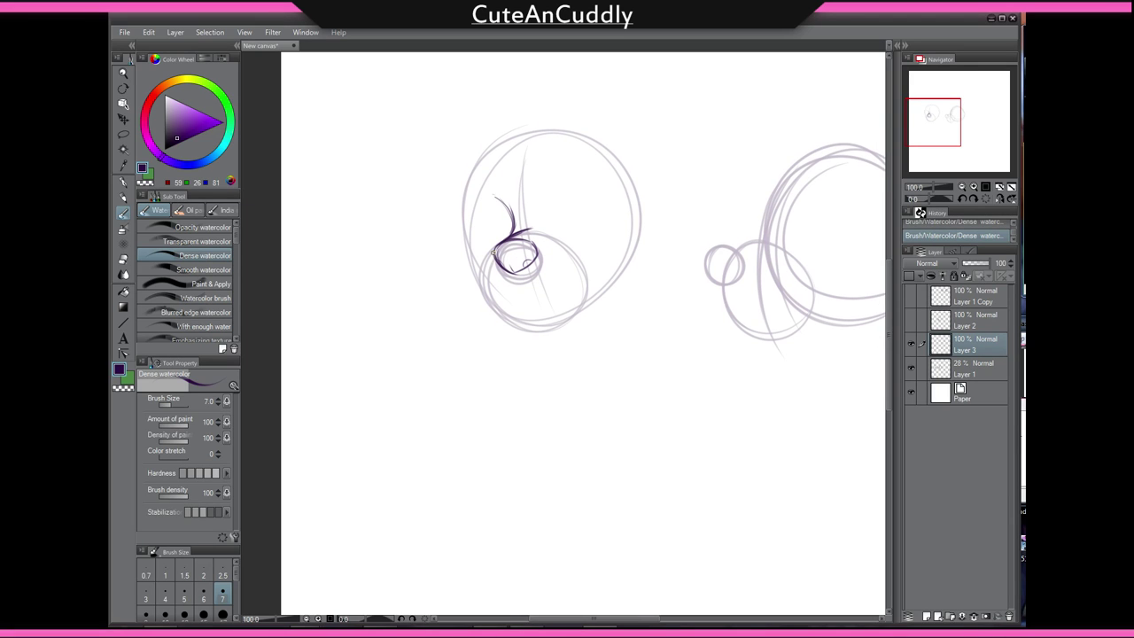
pyautogui.press('e')
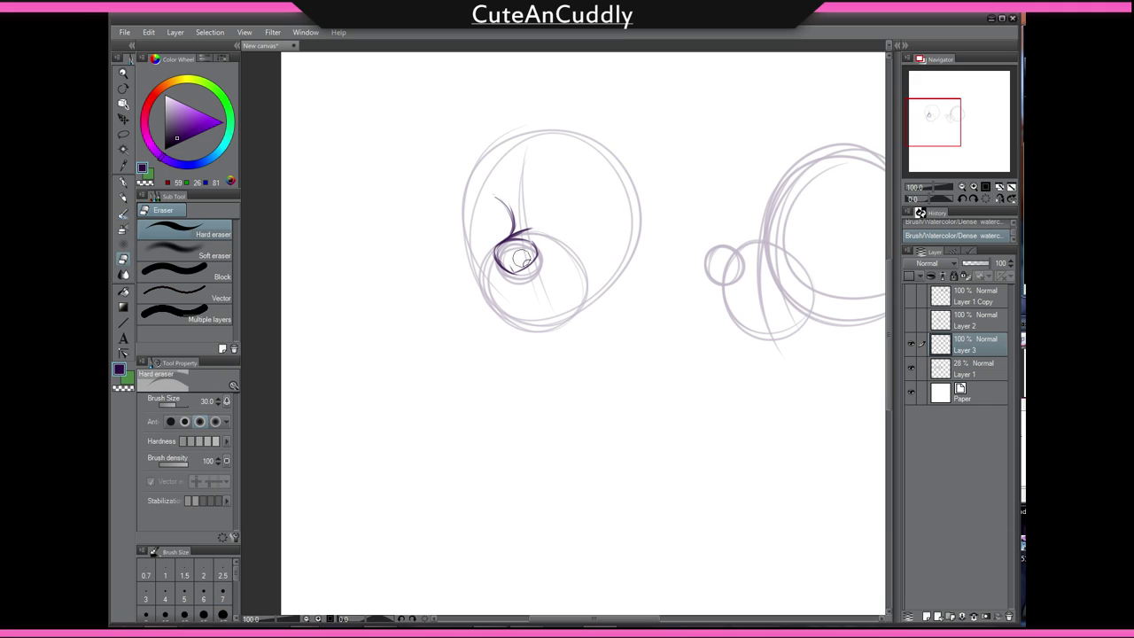
pyautogui.moveTo(520, 263)
pyautogui.mouseDown()
pyautogui.moveTo(508, 223)
pyautogui.moveTo(501, 240)
pyautogui.moveTo(524, 232)
pyautogui.moveTo(499, 264)
pyautogui.mouseUp()
pyautogui.press('b')
pyautogui.moveTo(494, 249)
pyautogui.mouseDown()
pyautogui.moveTo(511, 269)
pyautogui.moveTo(496, 296)
pyautogui.mouseUp()
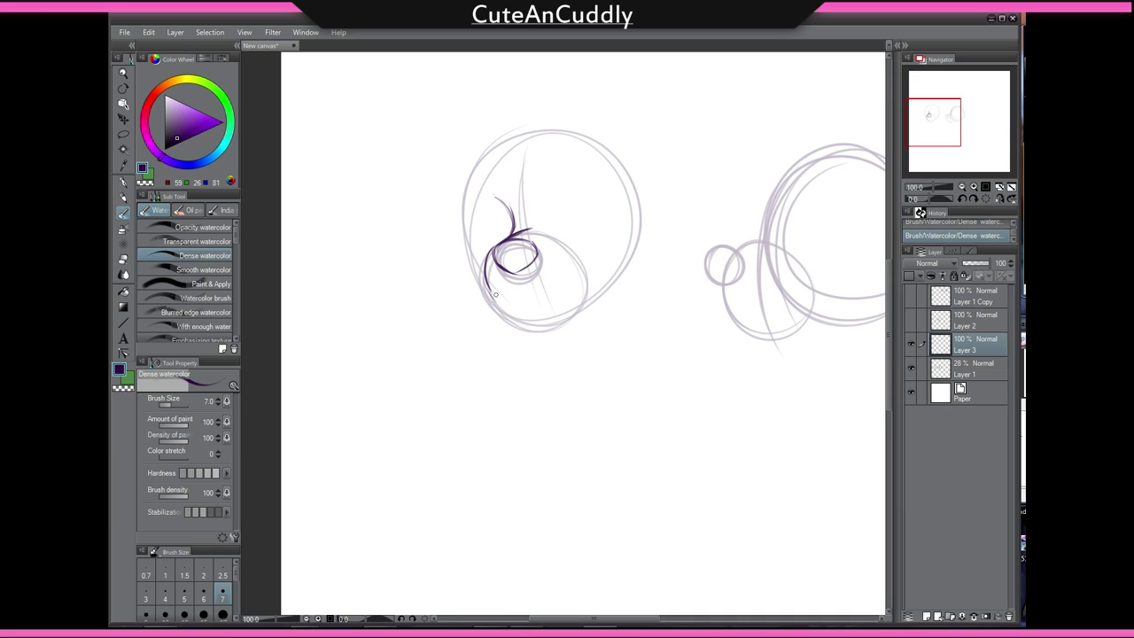
pyautogui.hotkey('ctrl', 'z')
pyautogui.moveTo(487, 273); pyautogui.dragTo(493, 290)
pyautogui.click(913, 342)
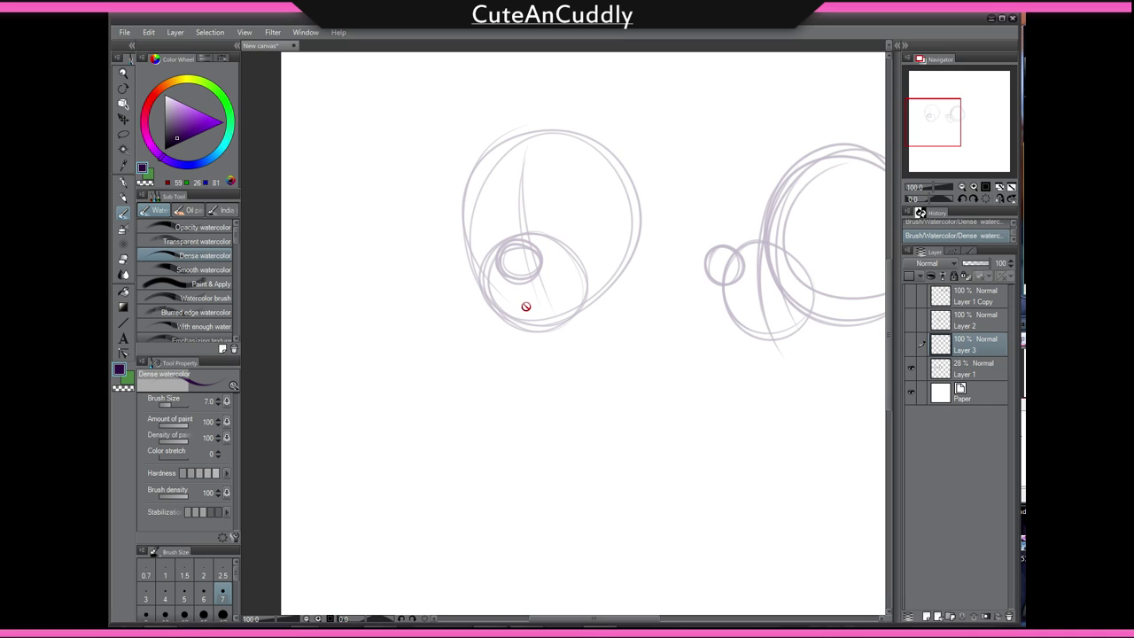
pyautogui.hotkey('ctrl', 'shift', 'n')
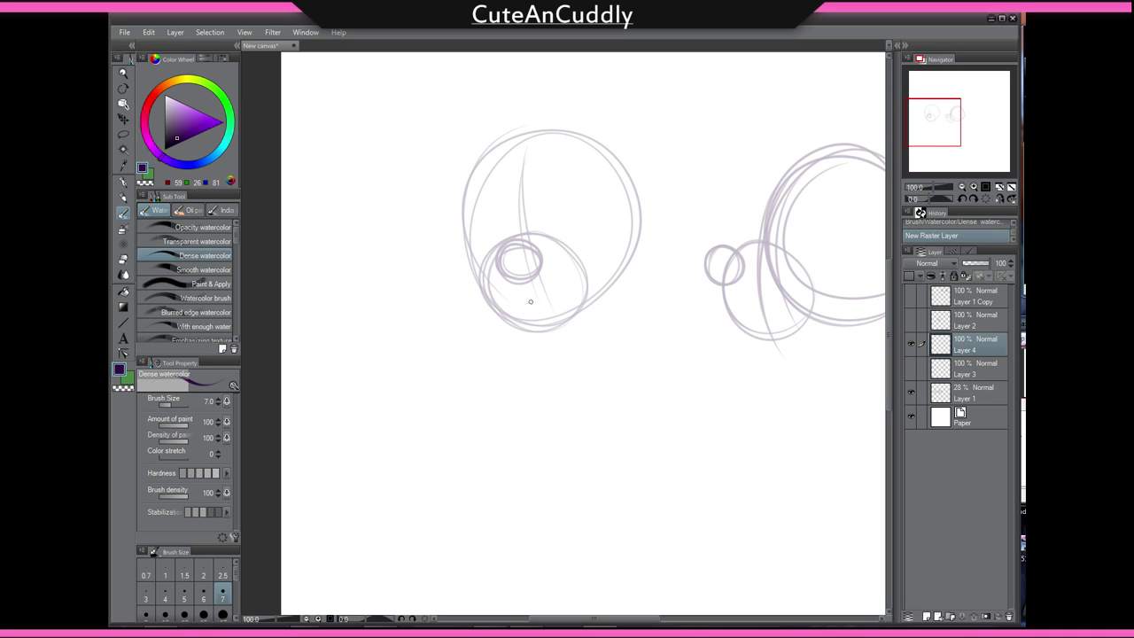
pyautogui.moveTo(522, 303); pyautogui.dragTo(534, 307)
pyautogui.moveTo(554, 293); pyautogui.dragTo(517, 291)
pyautogui.press('e')
pyautogui.press('b')
pyautogui.press('Delete')
pyautogui.click(911, 344)
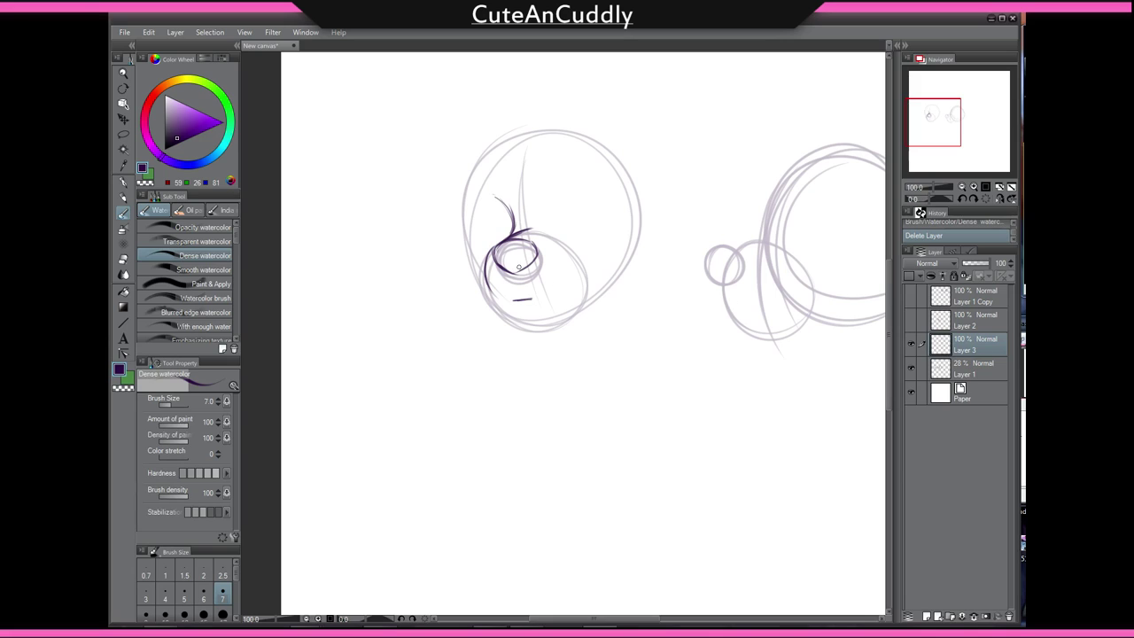
# Rework the short mouth line below the nose into a small forked mouth mark, erasing the excess.
pyautogui.press('e')
pyautogui.press('b')
pyautogui.moveTo(532, 300)
pyautogui.mouseDown()
pyautogui.moveTo(511, 303)
pyautogui.moveTo(521, 299)
pyautogui.mouseUp()
pyautogui.hotkey('ctrl', 'z')
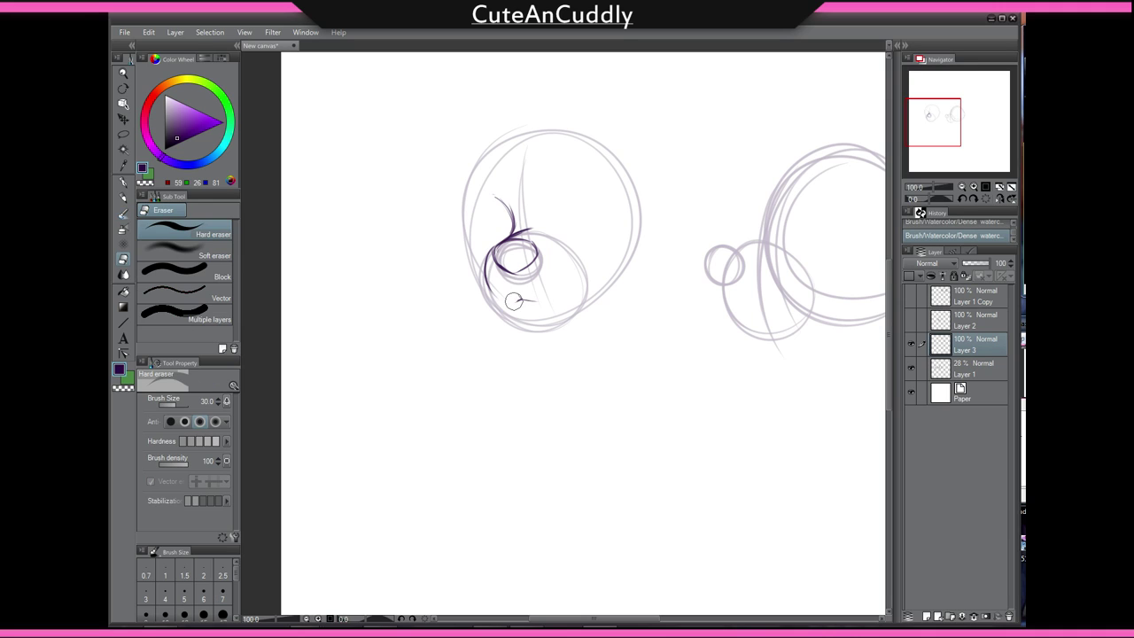
pyautogui.hotkey('ctrl', 'z')
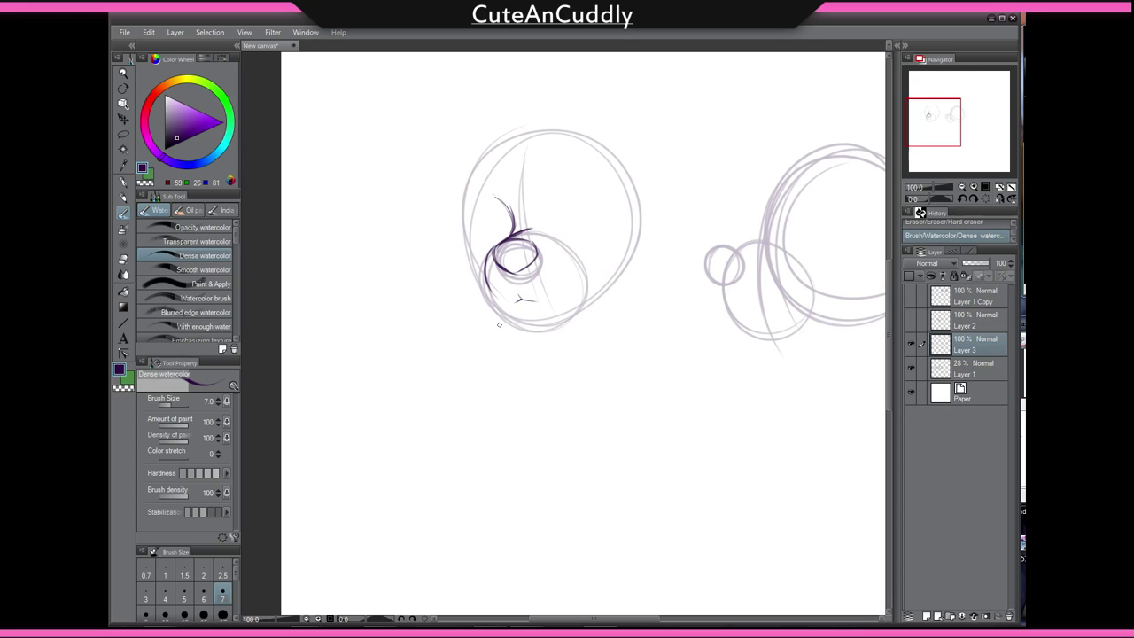
# Draw the curved chin line below the mouth along the lower guide circle, undoing strokes that run too far along the jaw.
pyautogui.scroll(1, 457, 265)
pyautogui.moveTo(547, 336)
pyautogui.mouseDown()
pyautogui.moveTo(517, 342)
pyautogui.moveTo(653, 363)
pyautogui.moveTo(602, 350)
pyautogui.moveTo(514, 359)
pyautogui.moveTo(566, 340)
pyautogui.moveTo(539, 363)
pyautogui.moveTo(599, 330)
pyautogui.moveTo(519, 356)
pyautogui.moveTo(563, 353)
pyautogui.moveTo(604, 332)
pyautogui.mouseUp()
pyautogui.hotkey('ctrl', 'z')
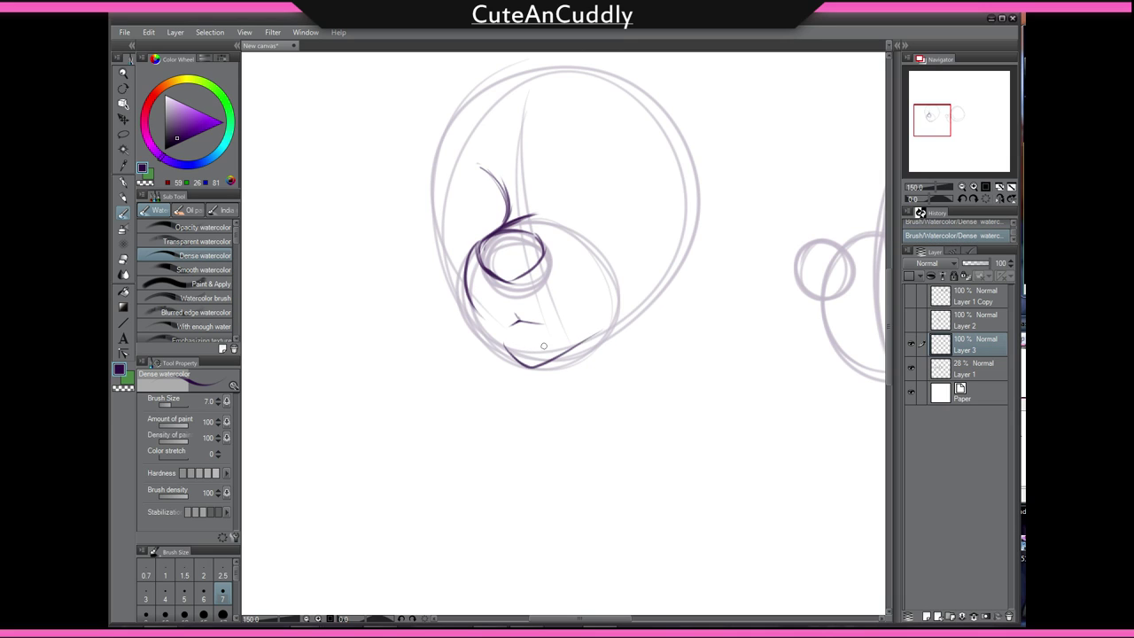
pyautogui.hotkey('ctrl', 'z')
pyautogui.moveTo(505, 344)
pyautogui.mouseDown()
pyautogui.moveTo(566, 345)
pyautogui.moveTo(547, 357)
pyautogui.moveTo(615, 322)
pyautogui.mouseUp()
pyautogui.moveTo(542, 358)
pyautogui.mouseDown()
pyautogui.moveTo(664, 300)
pyautogui.moveTo(582, 345)
pyautogui.mouseUp()
pyautogui.moveTo(667, 277)
pyautogui.mouseDown()
pyautogui.moveTo(576, 346)
pyautogui.moveTo(543, 355)
pyautogui.mouseUp()
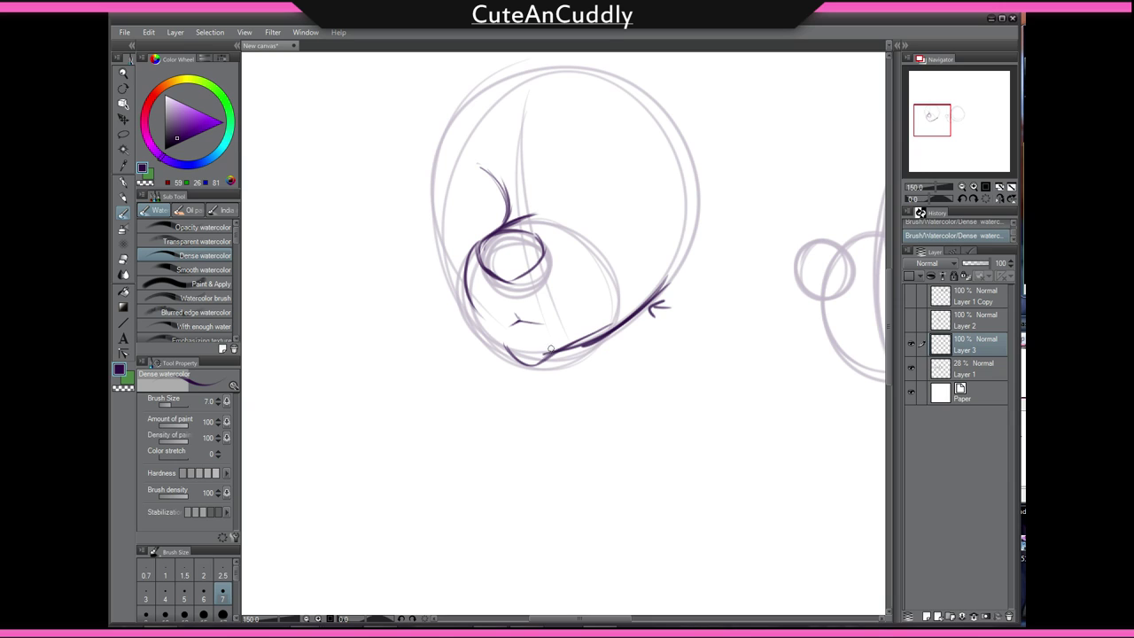
pyautogui.hotkey('ctrl', 'z')
# Extend the jaw line from the chin to the back of the head, ending in a short upward curve.
pyautogui.press('e')
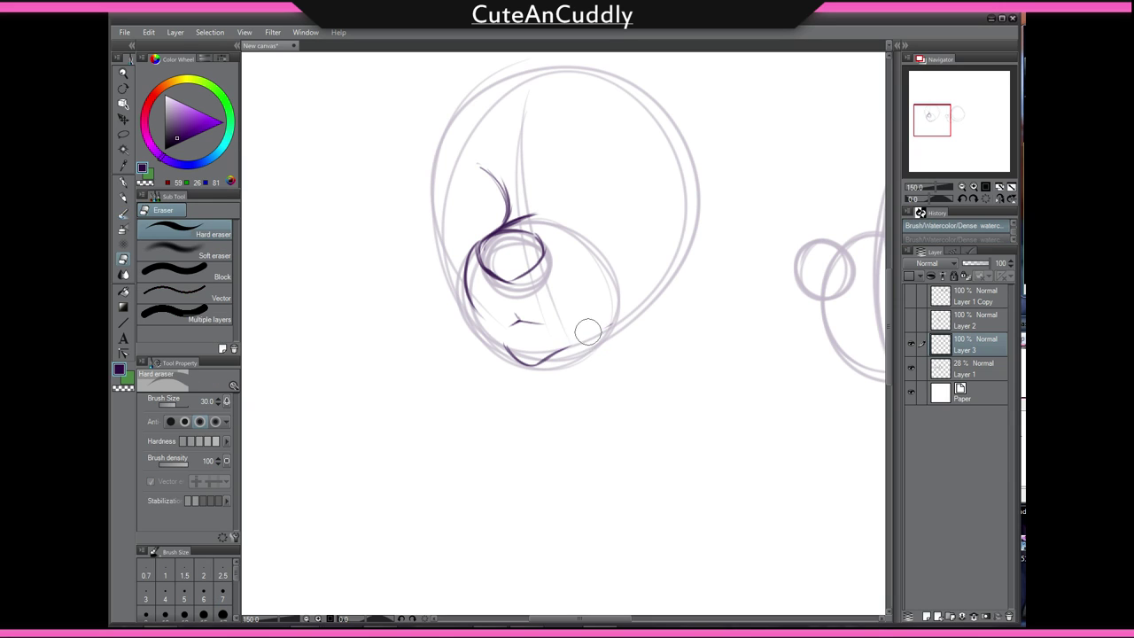
pyautogui.press('b')
pyautogui.moveTo(588, 332)
pyautogui.mouseDown()
pyautogui.moveTo(545, 361)
pyautogui.moveTo(612, 329)
pyautogui.mouseUp()
pyautogui.hotkey('ctrl', 'z')
pyautogui.moveTo(543, 359)
pyautogui.mouseDown()
pyautogui.moveTo(635, 314)
pyautogui.moveTo(600, 335)
pyautogui.moveTo(663, 270)
pyautogui.mouseUp()
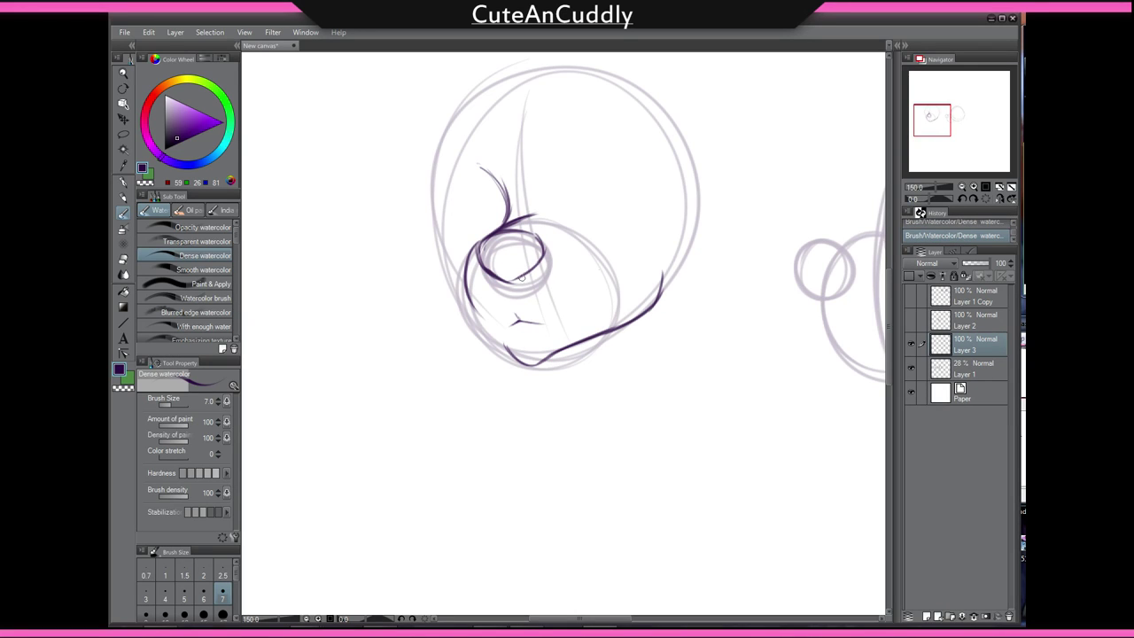
# Complete the left head's outline from the muzzle and chin, up the brow profile and around the cranium to the jaw.
pyautogui.moveTo(470, 304); pyautogui.dragTo(518, 361)
pyautogui.moveTo(494, 175); pyautogui.dragTo(481, 280)
pyautogui.hotkey('ctrl', 'z')
pyautogui.moveTo(470, 241)
pyautogui.mouseDown()
pyautogui.moveTo(480, 289)
pyautogui.moveTo(461, 316)
pyautogui.moveTo(459, 356)
pyautogui.mouseUp()
pyautogui.moveTo(583, 268); pyautogui.dragTo(551, 274)
pyautogui.moveTo(439, 248)
pyautogui.mouseDown()
pyautogui.moveTo(650, 215)
pyautogui.moveTo(623, 360)
pyautogui.mouseUp()
pyautogui.moveTo(576, 306); pyautogui.dragTo(582, 250)
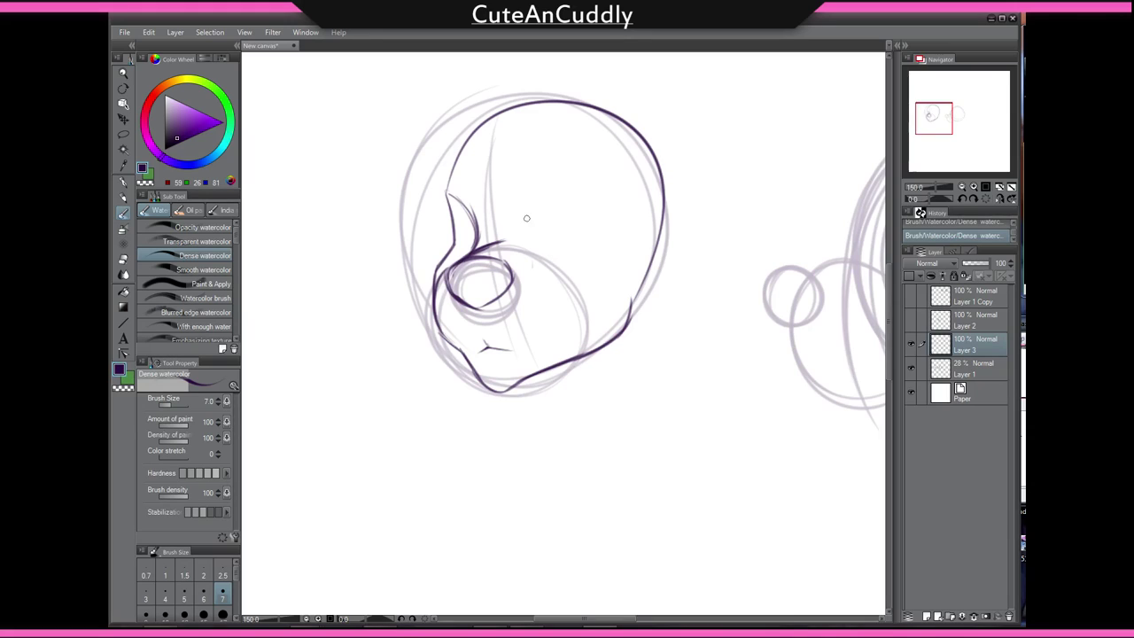
pyautogui.moveTo(541, 202)
pyautogui.mouseDown()
pyautogui.moveTo(540, 243)
pyautogui.moveTo(543, 203)
pyautogui.moveTo(608, 203)
pyautogui.moveTo(609, 212)
pyautogui.moveTo(575, 228)
pyautogui.moveTo(543, 218)
pyautogui.moveTo(549, 203)
pyautogui.moveTo(533, 258)
pyautogui.moveTo(534, 215)
pyautogui.moveTo(531, 246)
pyautogui.moveTo(568, 204)
pyautogui.moveTo(610, 199)
pyautogui.moveTo(592, 255)
pyautogui.moveTo(523, 278)
pyautogui.mouseUp()
pyautogui.press('e')
pyautogui.press('b')
pyautogui.moveTo(563, 204)
pyautogui.mouseDown()
pyautogui.moveTo(599, 224)
pyautogui.moveTo(585, 206)
pyautogui.mouseUp()
pyautogui.moveTo(461, 214)
pyautogui.mouseDown()
pyautogui.moveTo(457, 248)
pyautogui.moveTo(478, 249)
pyautogui.mouseUp()
pyautogui.moveTo(611, 161)
pyautogui.mouseDown()
pyautogui.moveTo(531, 183)
pyautogui.moveTo(430, 157)
pyautogui.mouseUp()
pyautogui.hotkey('ctrl', 'z')
pyautogui.hotkey('ctrl', 'z')
pyautogui.hotkey('ctrl', 'z')
pyautogui.hotkey('ctrl', 'z')
pyautogui.hotkey('ctrl', 'z')
pyautogui.hotkey('ctrl', 'z')
pyautogui.scroll(-1, 532, 209)
pyautogui.hotkey('ctrl', 'z')
pyautogui.hotkey('ctrl', 'z')
pyautogui.hotkey('ctrl', 'z')
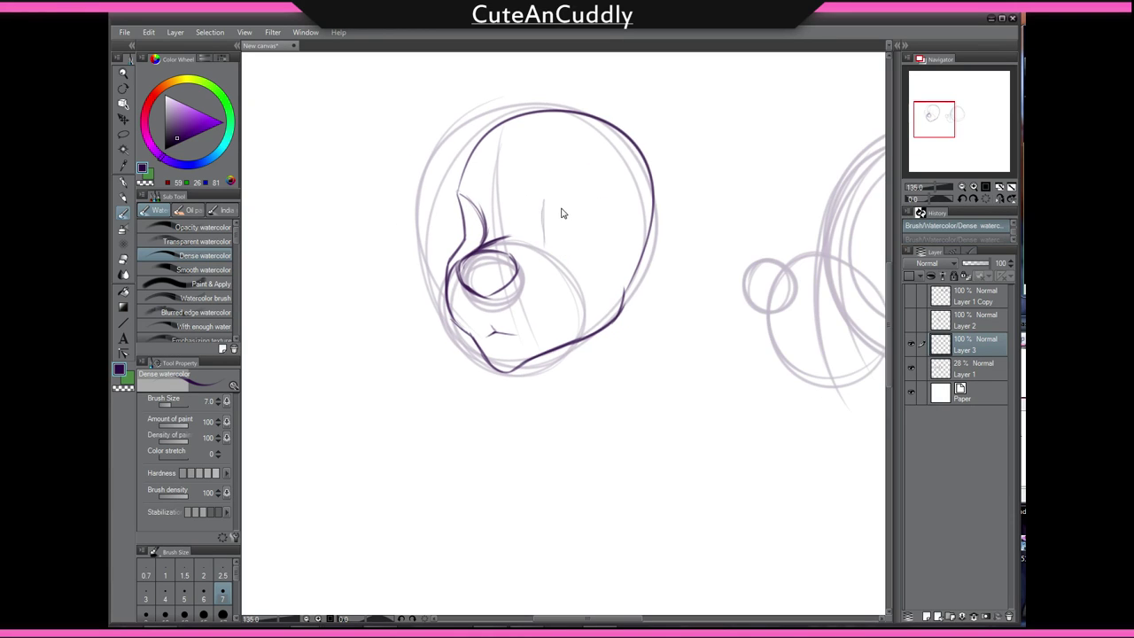
# Move the finished head line art off its construction circles to the empty area at the upper left of the canvas.
pyautogui.scroll(-3, 582, 216)
pyautogui.hotkey('ctrl', 't')
pyautogui.moveTo(487, 271); pyautogui.dragTo(396, 177)
pyautogui.press('Return')
pyautogui.scroll(5, 477, 291)
pyautogui.moveTo(490, 272); pyautogui.dragTo(547, 365)
pyautogui.scroll(-1, 548, 311)
pyautogui.scroll(1, 548, 311)
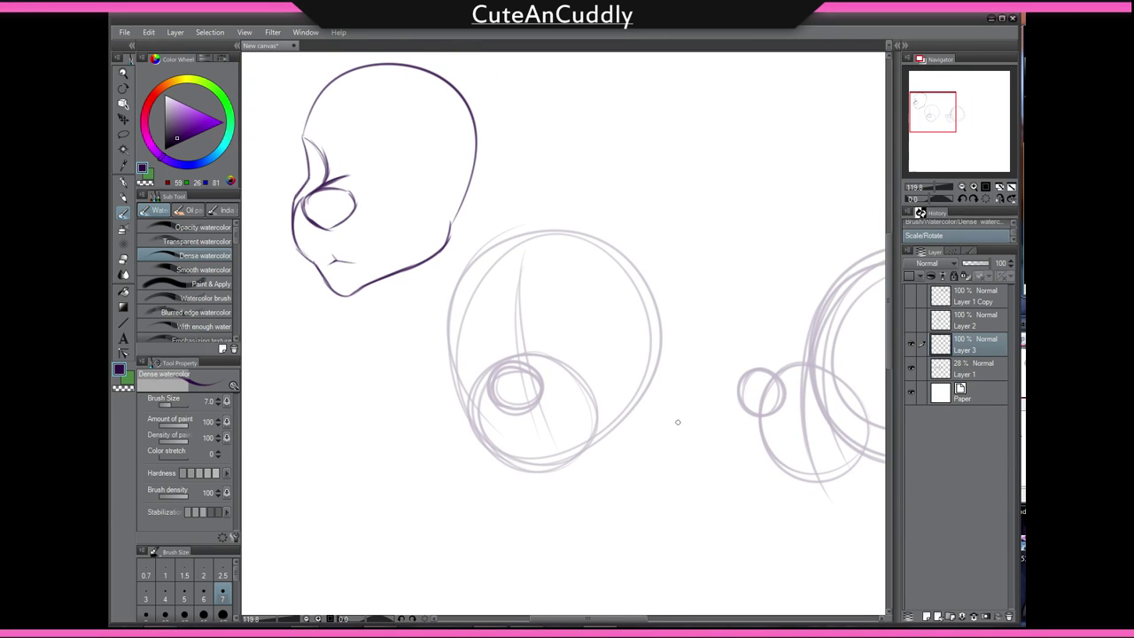
# Add a raster layer and draw a new curved nose bridge over the left construction sketch, with a brow stroke above the nose circle.
pyautogui.moveTo(636, 424); pyautogui.dragTo(648, 372)
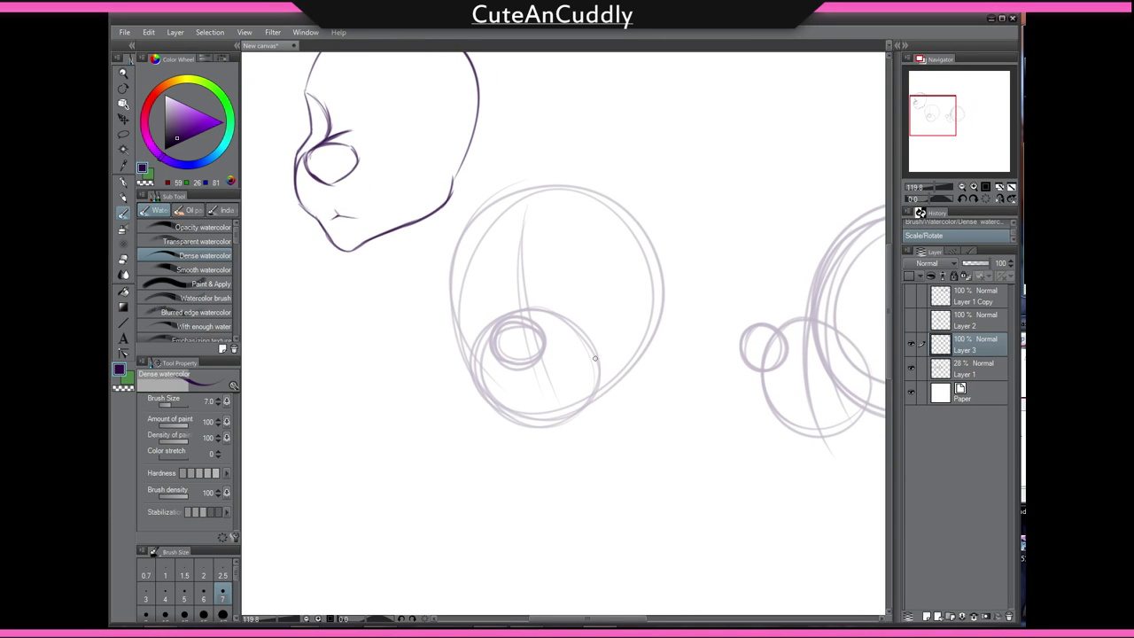
pyautogui.hotkey('ctrl', 'shift', 'n')
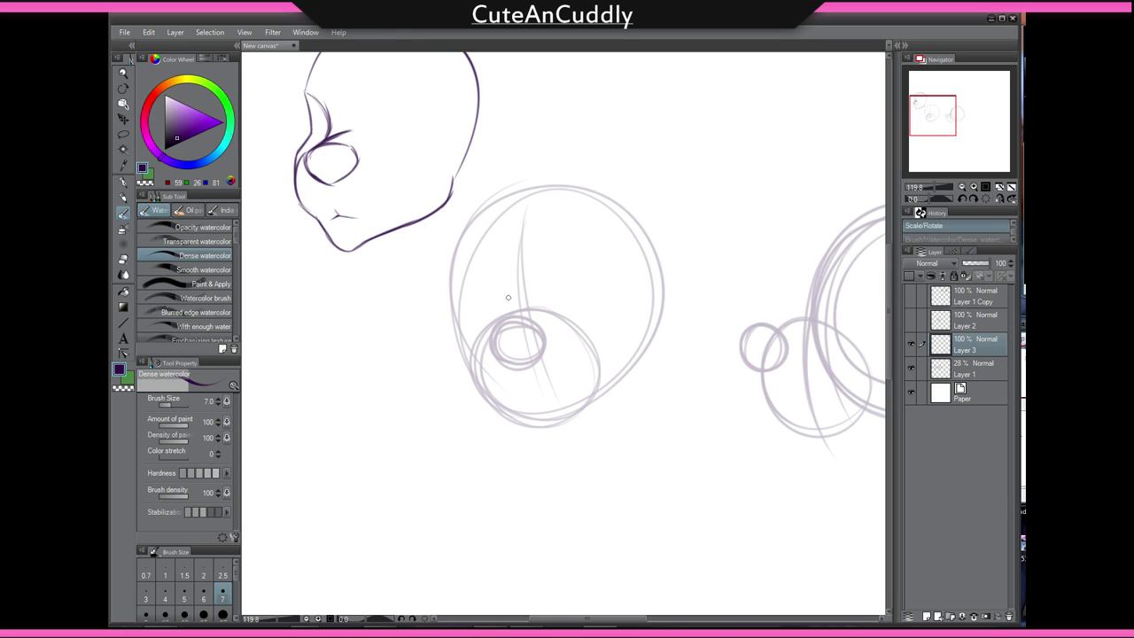
pyautogui.moveTo(494, 269); pyautogui.dragTo(512, 317)
pyautogui.hotkey('ctrl', 'z')
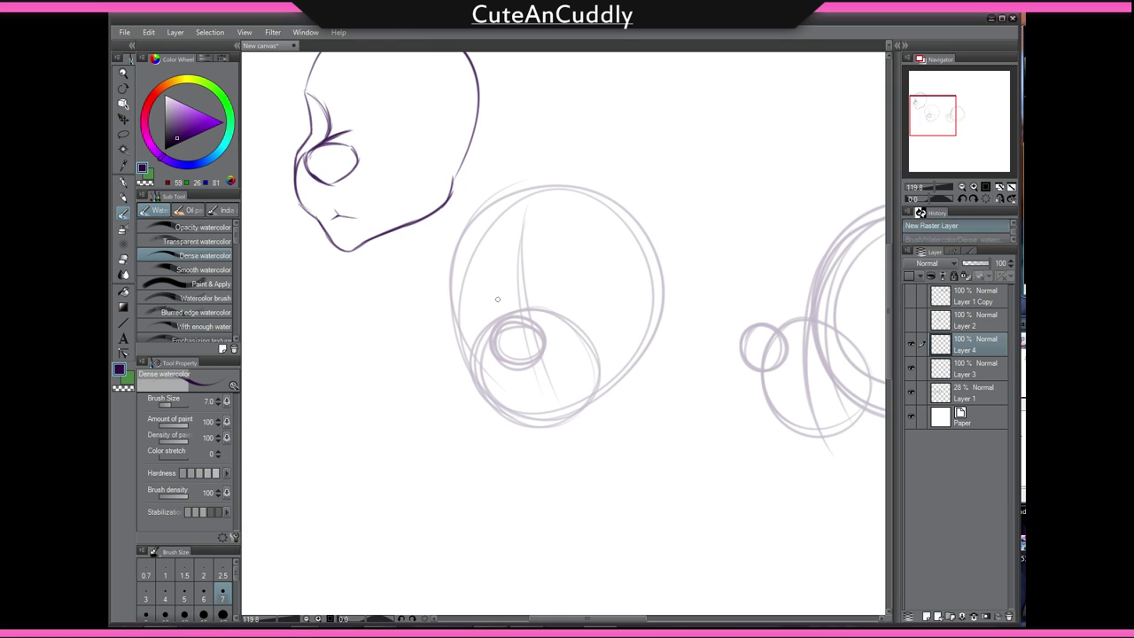
pyautogui.moveTo(496, 270)
pyautogui.mouseDown()
pyautogui.moveTo(510, 293)
pyautogui.moveTo(486, 329)
pyautogui.moveTo(547, 315)
pyautogui.moveTo(487, 329)
pyautogui.moveTo(514, 369)
pyautogui.mouseUp()
pyautogui.hotkey('ctrl', 'z')
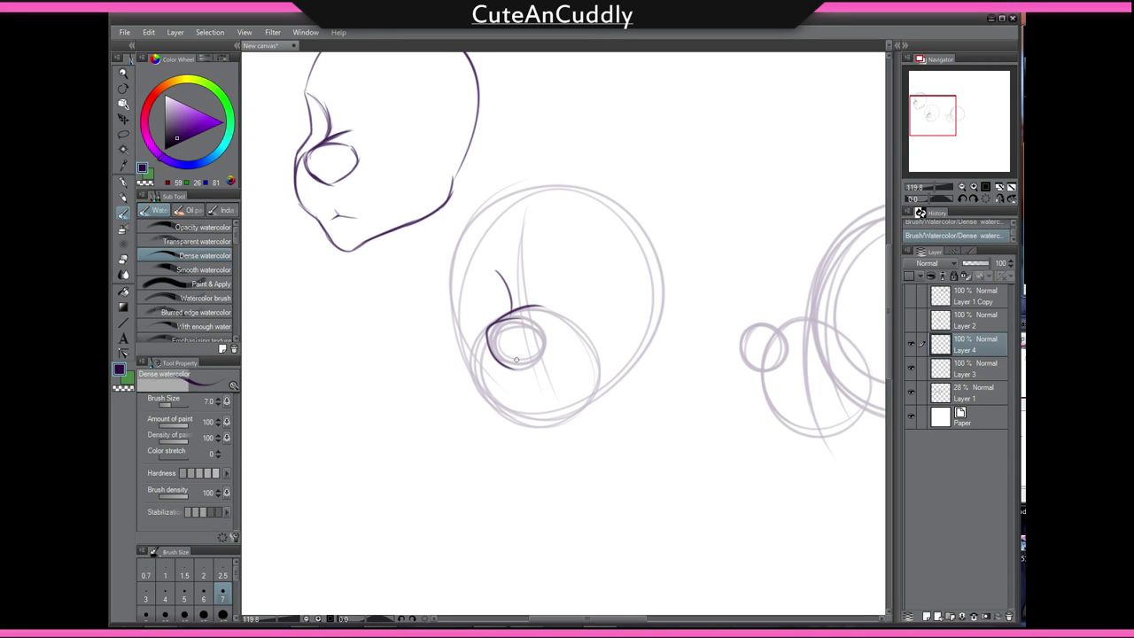
# Draw a pointed nose outline over the small guide circle, with a curved upper edge running across it.
pyautogui.hotkey('ctrl', 'z')
pyautogui.moveTo(488, 329)
pyautogui.mouseDown()
pyautogui.moveTo(523, 364)
pyautogui.moveTo(511, 356)
pyautogui.moveTo(520, 324)
pyautogui.moveTo(539, 328)
pyautogui.moveTo(517, 322)
pyautogui.moveTo(543, 339)
pyautogui.moveTo(515, 362)
pyautogui.mouseUp()
pyautogui.moveTo(544, 338); pyautogui.dragTo(516, 367)
pyautogui.moveTo(544, 340)
pyautogui.mouseDown()
pyautogui.moveTo(511, 368)
pyautogui.moveTo(526, 368)
pyautogui.moveTo(507, 323)
pyautogui.moveTo(509, 337)
pyautogui.moveTo(537, 331)
pyautogui.moveTo(529, 282)
pyautogui.moveTo(490, 323)
pyautogui.moveTo(514, 333)
pyautogui.moveTo(501, 331)
pyautogui.mouseUp()
pyautogui.press('e')
pyautogui.press('b')
pyautogui.press('e')
pyautogui.press('b')
# Undo the extra curved strokes inside the nose outline.
pyautogui.hotkey('ctrl', 'z')
pyautogui.hotkey('ctrl', 'z')
pyautogui.hotkey('ctrl', 'z')
pyautogui.hotkey('ctrl', 'z')
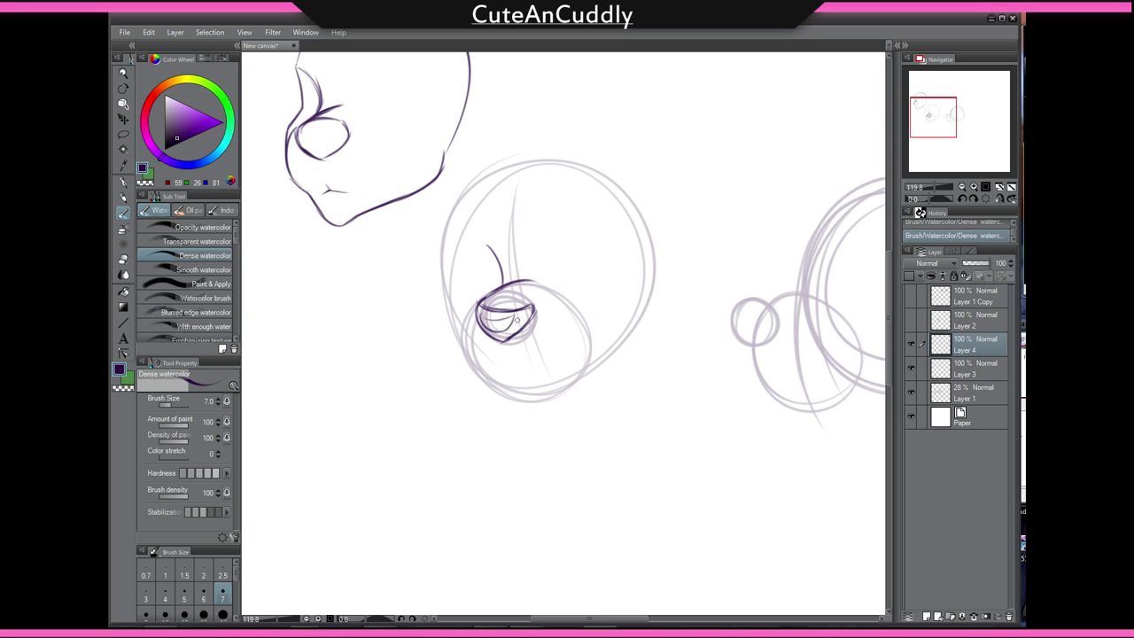
pyautogui.hotkey('ctrl', 'z')
# Draw the bulging muzzle curve from the nose down toward the chin, redoing it until it extends past the guide circle.
pyautogui.moveTo(586, 327); pyautogui.dragTo(560, 279)
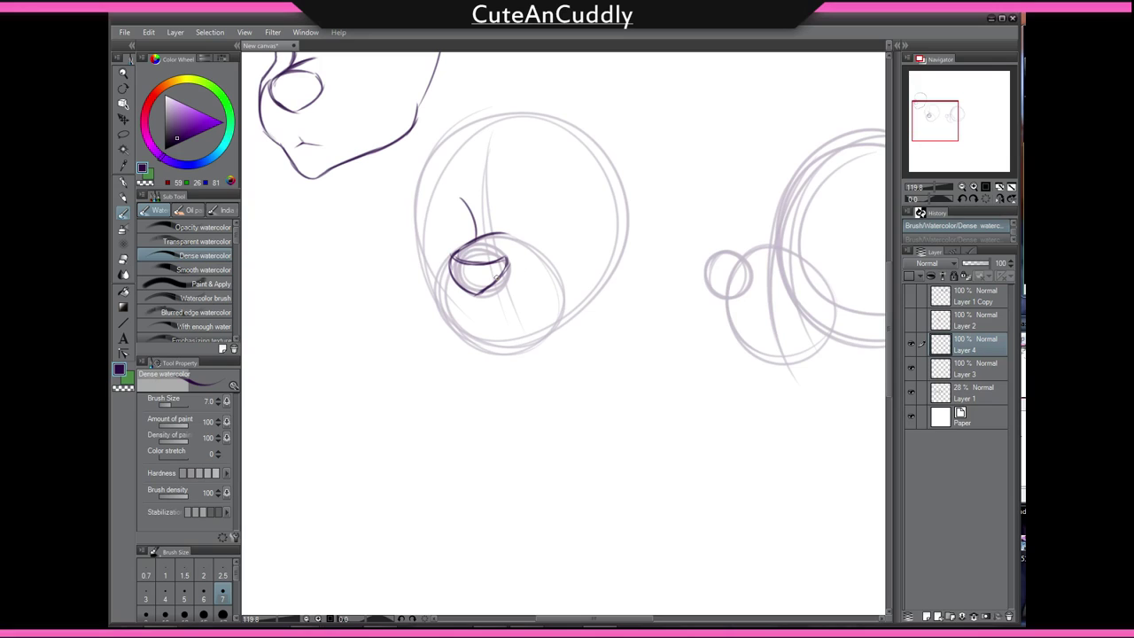
pyautogui.moveTo(449, 259); pyautogui.dragTo(457, 324)
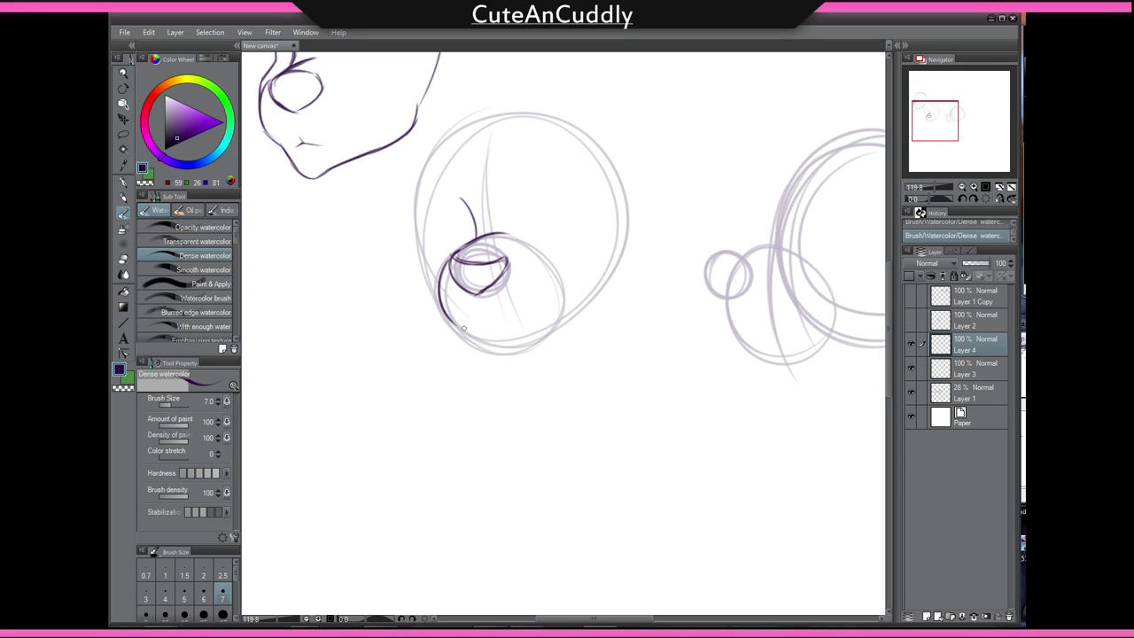
pyautogui.hotkey('ctrl', 'z')
pyautogui.moveTo(450, 256)
pyautogui.mouseDown()
pyautogui.moveTo(433, 285)
pyautogui.moveTo(452, 318)
pyautogui.mouseUp()
pyautogui.hotkey('ctrl', 'z')
pyautogui.hotkey('ctrl', 'z')
pyautogui.moveTo(449, 257)
pyautogui.mouseDown()
pyautogui.moveTo(452, 317)
pyautogui.moveTo(481, 314)
pyautogui.moveTo(450, 311)
pyautogui.mouseUp()
pyautogui.hotkey('ctrl', 'z')
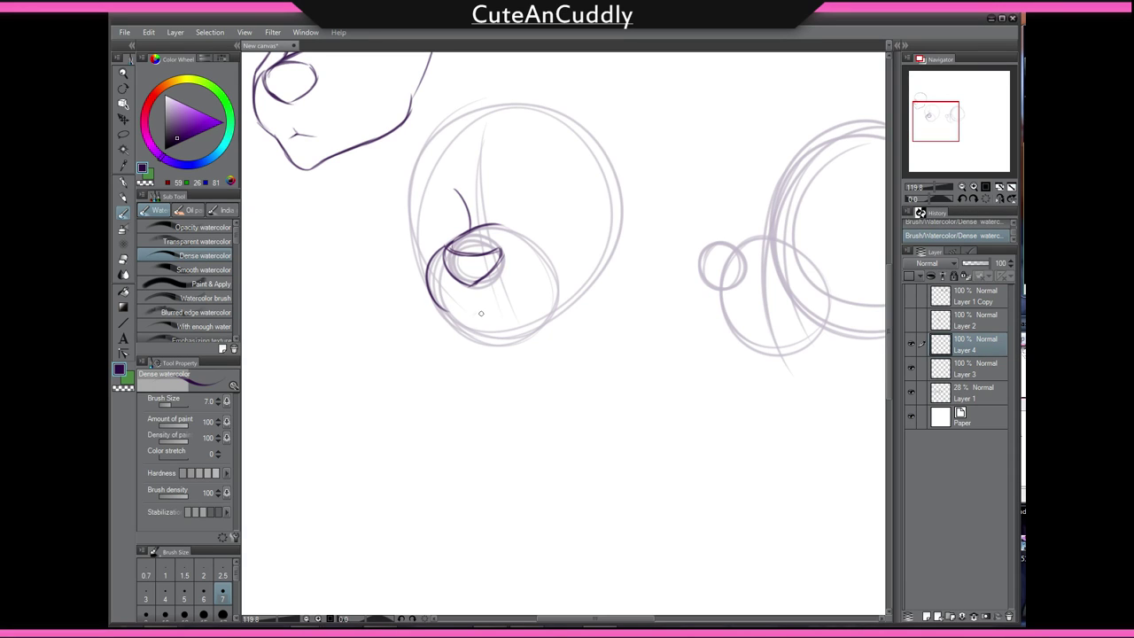
# Draw the chin and jaw line up to the back of the second head, plus a small mouth mark.
pyautogui.moveTo(487, 294)
pyautogui.mouseDown()
pyautogui.moveTo(471, 318)
pyautogui.moveTo(484, 311)
pyautogui.moveTo(477, 303)
pyautogui.moveTo(442, 298)
pyautogui.moveTo(464, 299)
pyautogui.moveTo(467, 323)
pyautogui.moveTo(488, 325)
pyautogui.moveTo(470, 325)
pyautogui.moveTo(576, 294)
pyautogui.moveTo(609, 247)
pyautogui.mouseUp()
pyautogui.hotkey('ctrl', 'z')
pyautogui.hotkey('ctrl', 'z')
pyautogui.hotkey('ctrl', 'z')
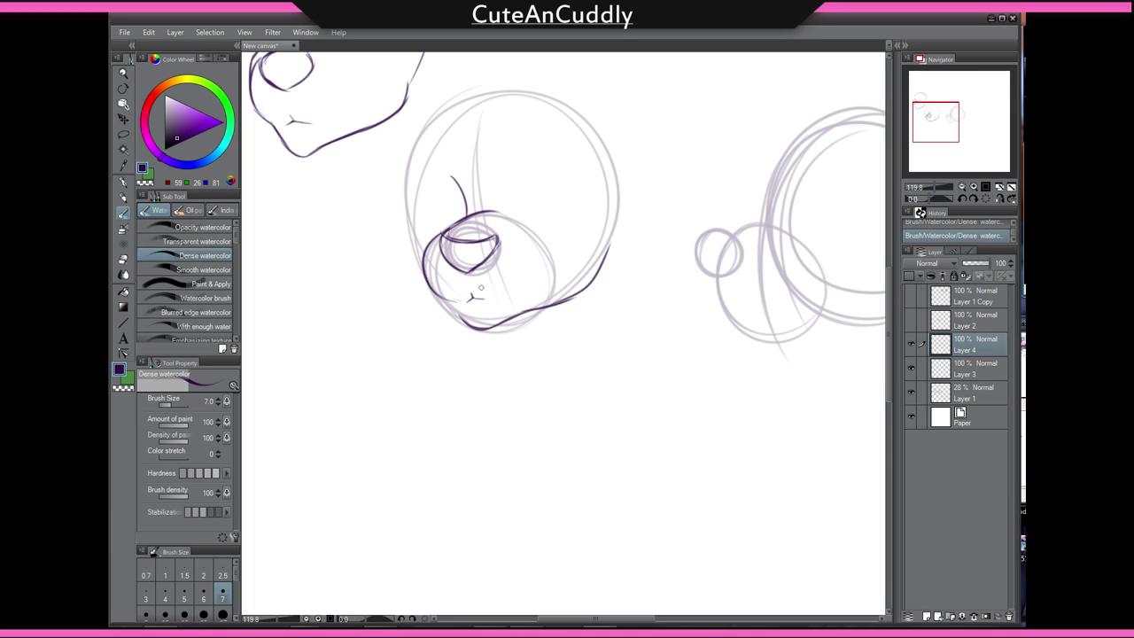
# Join the nose to a mouth line curving up the cheek, extend the chin, and trim the muzzle edge with the eraser.
pyautogui.moveTo(451, 303)
pyautogui.mouseDown()
pyautogui.moveTo(466, 269)
pyautogui.moveTo(464, 299)
pyautogui.moveTo(505, 301)
pyautogui.moveTo(495, 299)
pyautogui.moveTo(517, 292)
pyautogui.moveTo(538, 266)
pyautogui.mouseUp()
pyautogui.press('e')
pyautogui.press('b')
pyautogui.press('e')
pyautogui.moveTo(426, 274)
pyautogui.mouseDown()
pyautogui.moveTo(433, 233)
pyautogui.moveTo(435, 293)
pyautogui.mouseUp()
pyautogui.press('b')
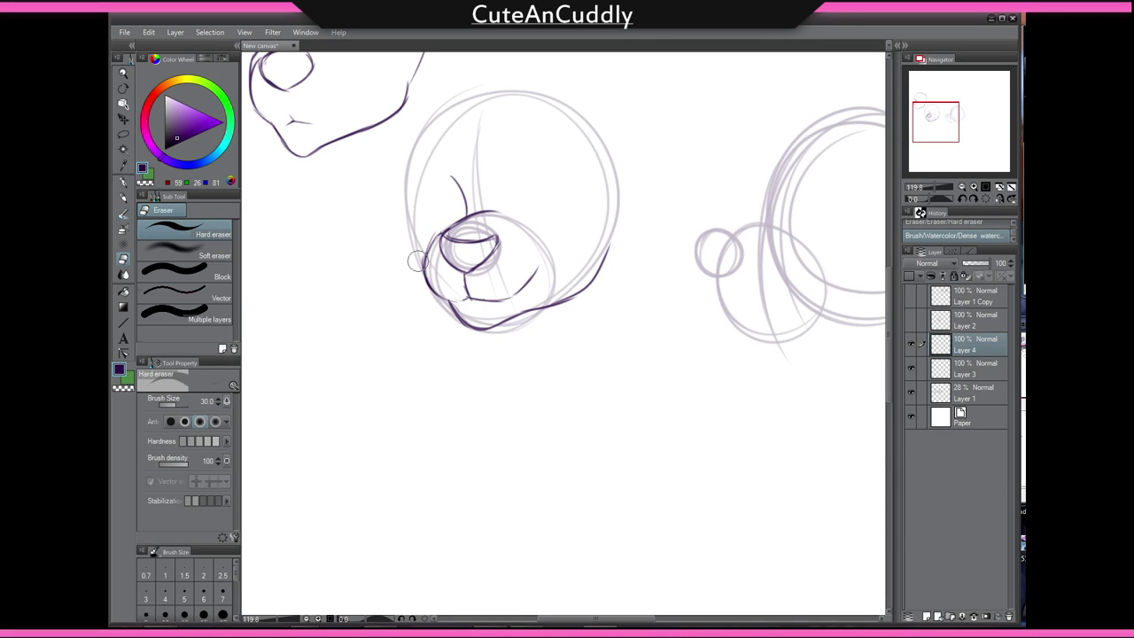
# Draw the brow and cheek profile in front of the muzzle and a large rounded cranium down to the jaw.
pyautogui.moveTo(450, 183); pyautogui.dragTo(456, 264)
pyautogui.moveTo(455, 258)
pyautogui.mouseDown()
pyautogui.moveTo(433, 279)
pyautogui.moveTo(435, 314)
pyautogui.mouseUp()
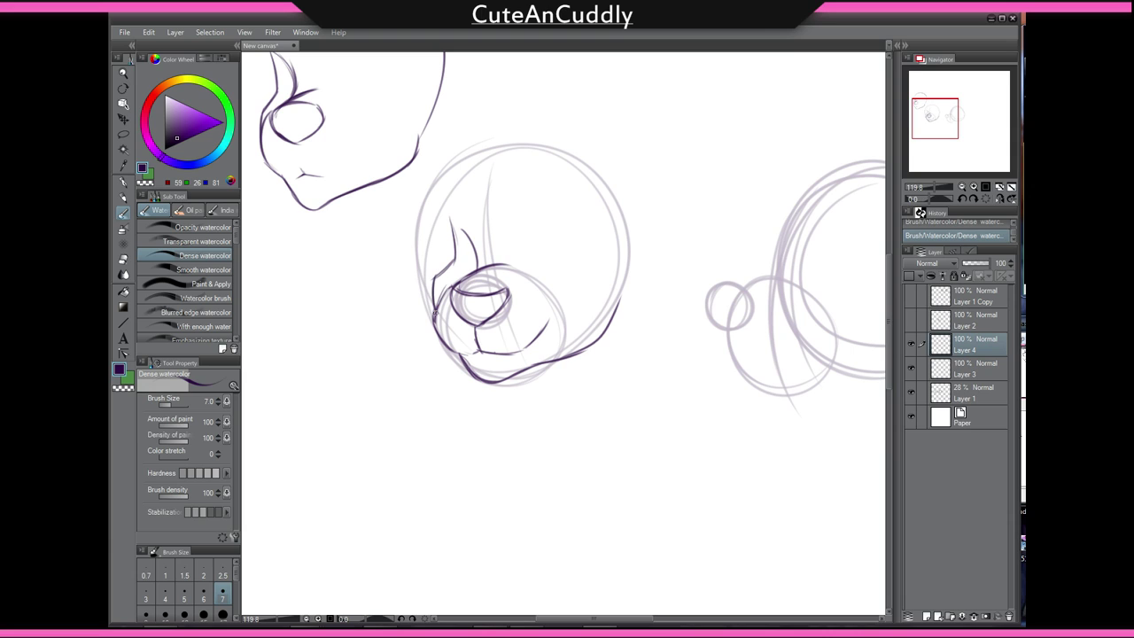
pyautogui.moveTo(447, 213); pyautogui.dragTo(618, 324)
pyautogui.moveTo(632, 268); pyautogui.dragTo(588, 348)
# Move the second head's line art off the construction circles and place it above the sketch, beside the first finished head.
pyautogui.hotkey('ctrl', 't')
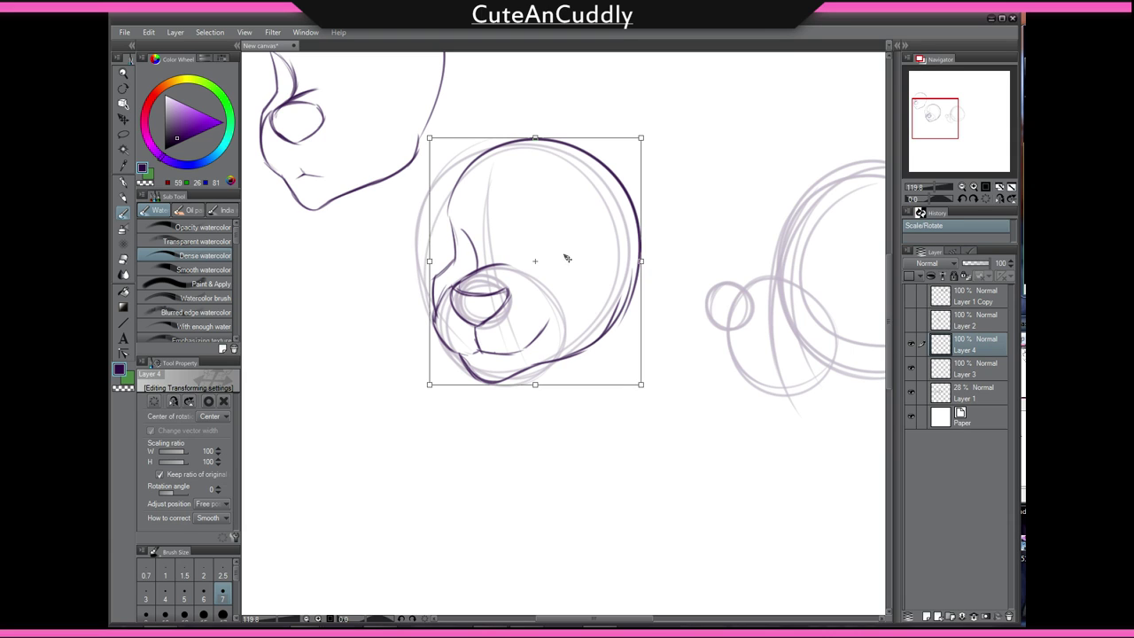
pyautogui.moveTo(527, 315)
pyautogui.mouseDown()
pyautogui.moveTo(549, 256)
pyautogui.moveTo(554, 308)
pyautogui.moveTo(387, 336)
pyautogui.moveTo(352, 370)
pyautogui.mouseUp()
pyautogui.press('Return')
pyautogui.scroll(-5, 367, 298)
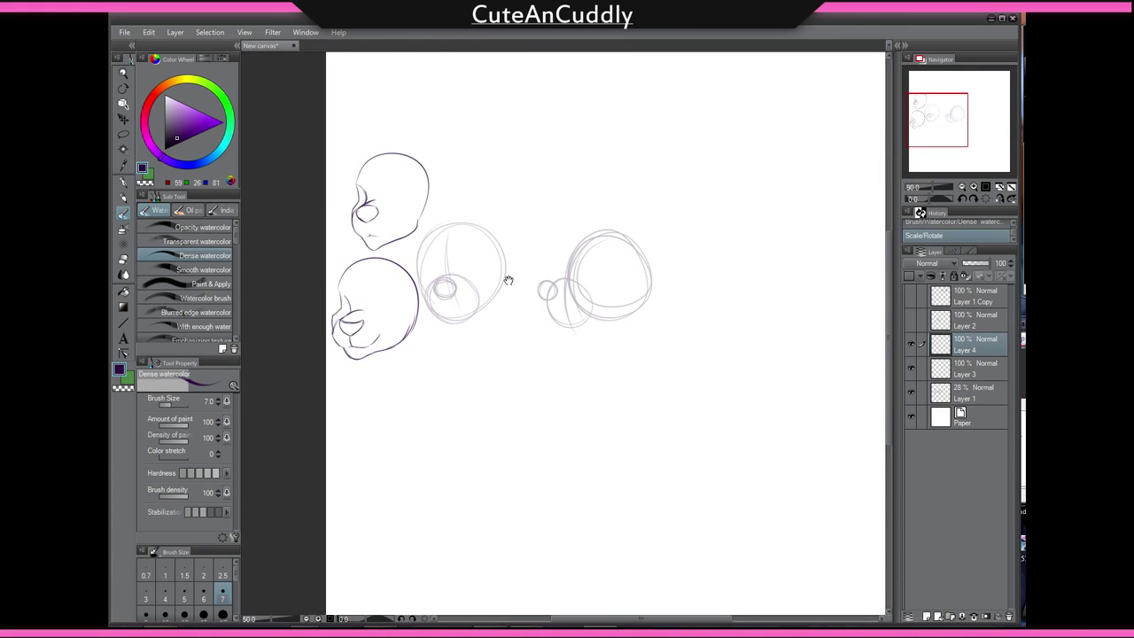
pyautogui.scroll(1, 540, 300)
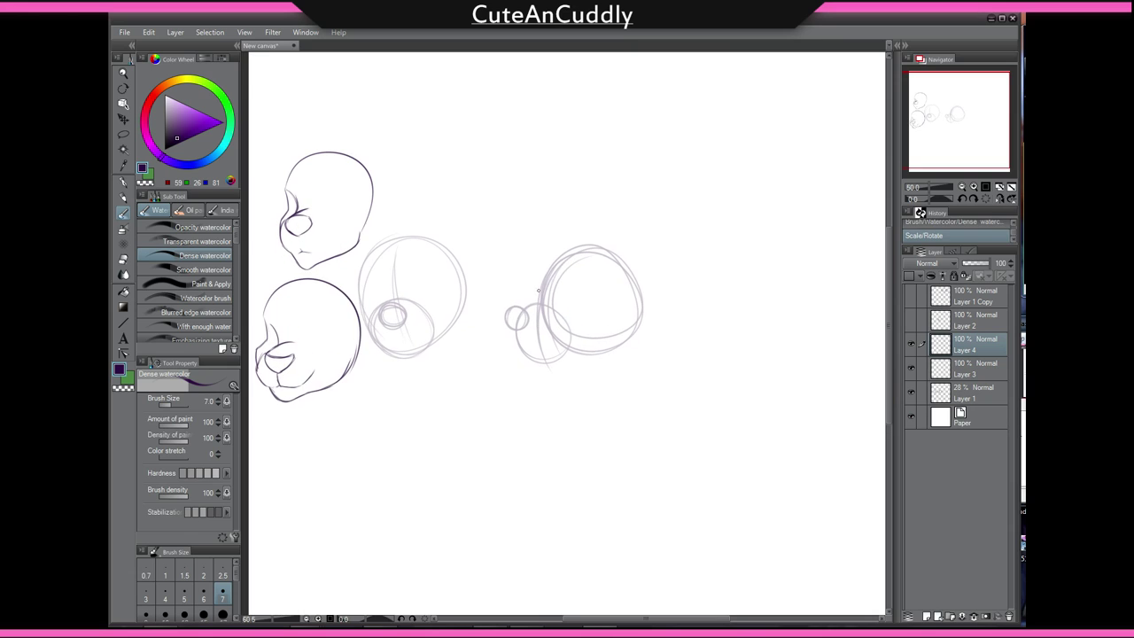
pyautogui.hotkey('ctrl', 't')
pyautogui.moveTo(318, 301)
pyautogui.mouseDown()
pyautogui.moveTo(462, 246)
pyautogui.moveTo(447, 108)
pyautogui.mouseUp()
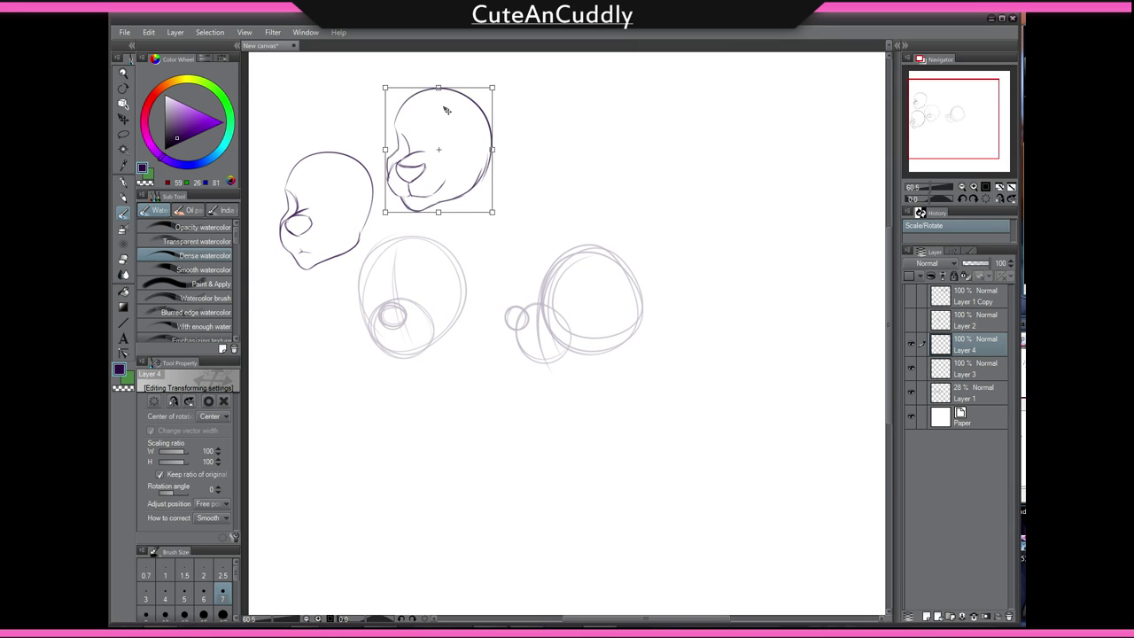
pyautogui.press('Return')
# Add a raster layer and draw the forehead curve and nose bridge over the right side-view head sketch.
pyautogui.scroll(2, 425, 270)
pyautogui.scroll(2, 413, 267)
pyautogui.moveTo(400, 264); pyautogui.dragTo(568, 258)
pyautogui.scroll(-3, 777, 307)
pyautogui.moveTo(777, 306); pyautogui.dragTo(555, 294)
pyautogui.scroll(2, 620, 319)
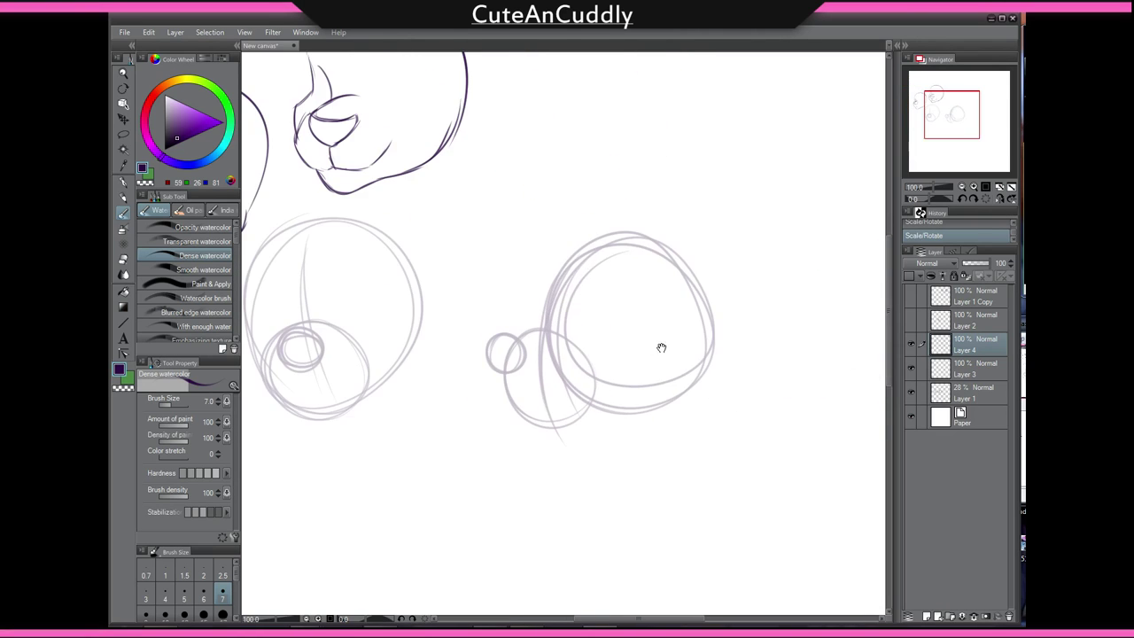
pyautogui.hotkey('ctrl', 'shift', 'n')
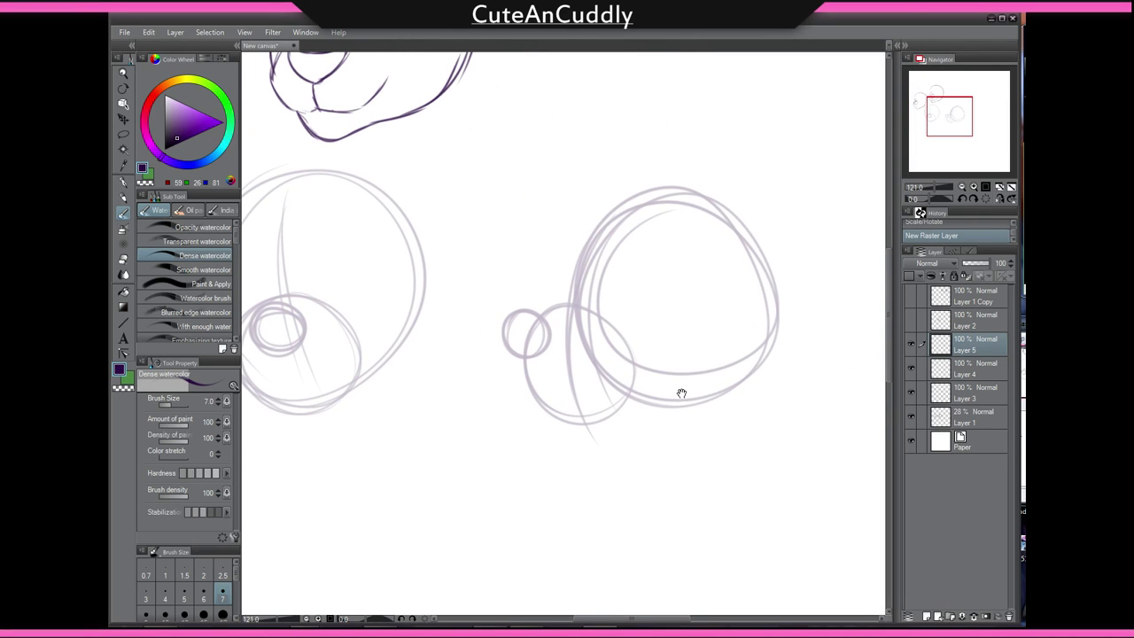
pyautogui.moveTo(623, 309); pyautogui.dragTo(600, 285)
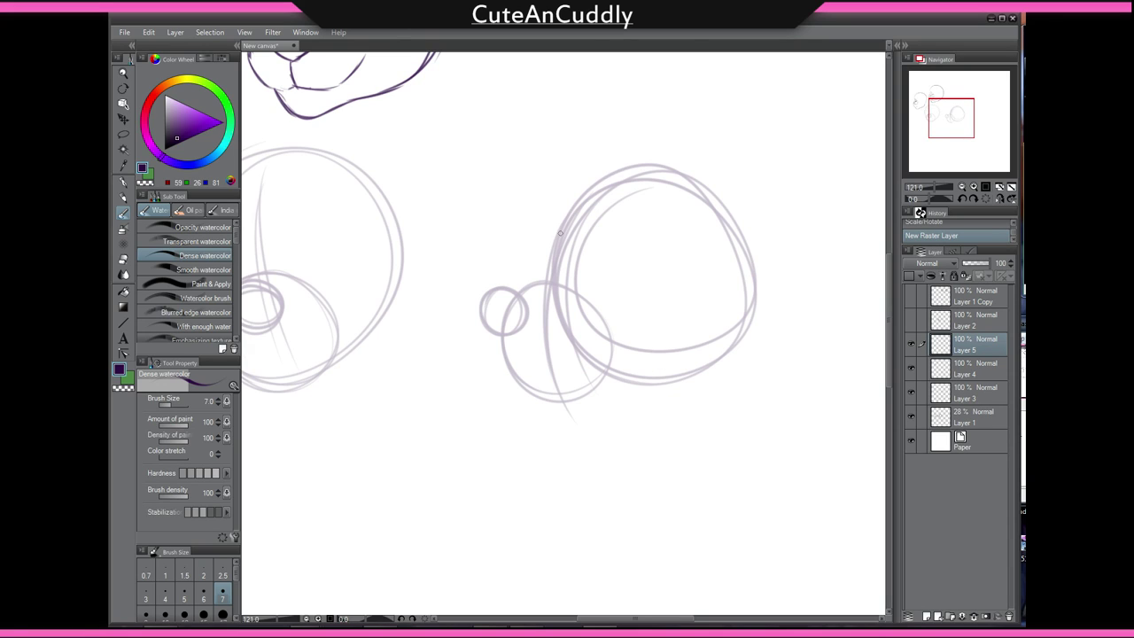
pyautogui.moveTo(559, 233)
pyautogui.mouseDown()
pyautogui.moveTo(552, 280)
pyautogui.moveTo(574, 285)
pyautogui.moveTo(493, 284)
pyautogui.moveTo(480, 299)
pyautogui.moveTo(485, 320)
pyautogui.moveTo(522, 312)
pyautogui.moveTo(517, 285)
pyautogui.moveTo(502, 330)
pyautogui.moveTo(535, 301)
pyautogui.moveTo(502, 333)
pyautogui.moveTo(576, 335)
pyautogui.moveTo(500, 332)
pyautogui.moveTo(516, 306)
pyautogui.moveTo(532, 331)
pyautogui.moveTo(502, 329)
pyautogui.moveTo(526, 305)
pyautogui.moveTo(499, 330)
pyautogui.moveTo(499, 316)
pyautogui.moveTo(490, 336)
pyautogui.mouseUp()
pyautogui.hotkey('ctrl', 'z')
# Outline the side-view nose over its small guide circle, joining it to the bridge and cleaning up strokes with the eraser.
pyautogui.press('e')
pyautogui.press('b')
pyautogui.press('e')
pyautogui.press('b')
pyautogui.press('e')
pyautogui.press('b')
pyautogui.hotkey('ctrl', 'z')
pyautogui.press('e')
pyautogui.press('b')
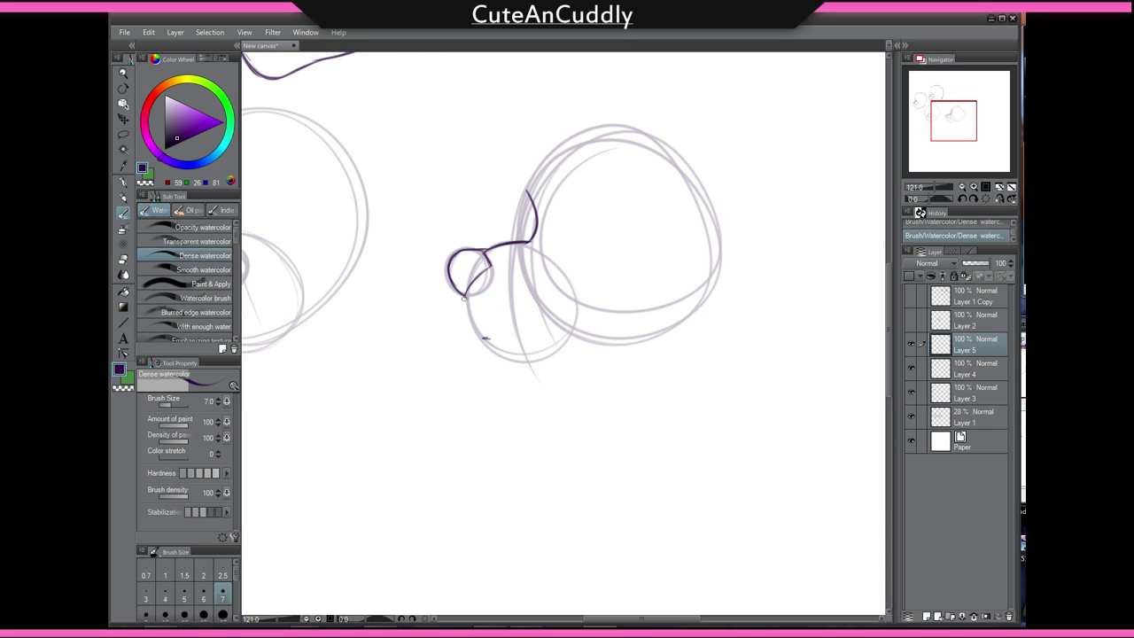
# Outline the front of the side-view muzzle, the rounded chin and jaw, and the large cranium along the construction circles.
pyautogui.moveTo(464, 298)
pyautogui.mouseDown()
pyautogui.moveTo(522, 367)
pyautogui.moveTo(583, 329)
pyautogui.mouseUp()
pyautogui.hotkey('ctrl', 'z')
pyautogui.hotkey('ctrl', 'z')
pyautogui.moveTo(517, 368)
pyautogui.mouseDown()
pyautogui.moveTo(570, 337)
pyautogui.moveTo(648, 325)
pyautogui.mouseUp()
pyautogui.hotkey('ctrl', 'z')
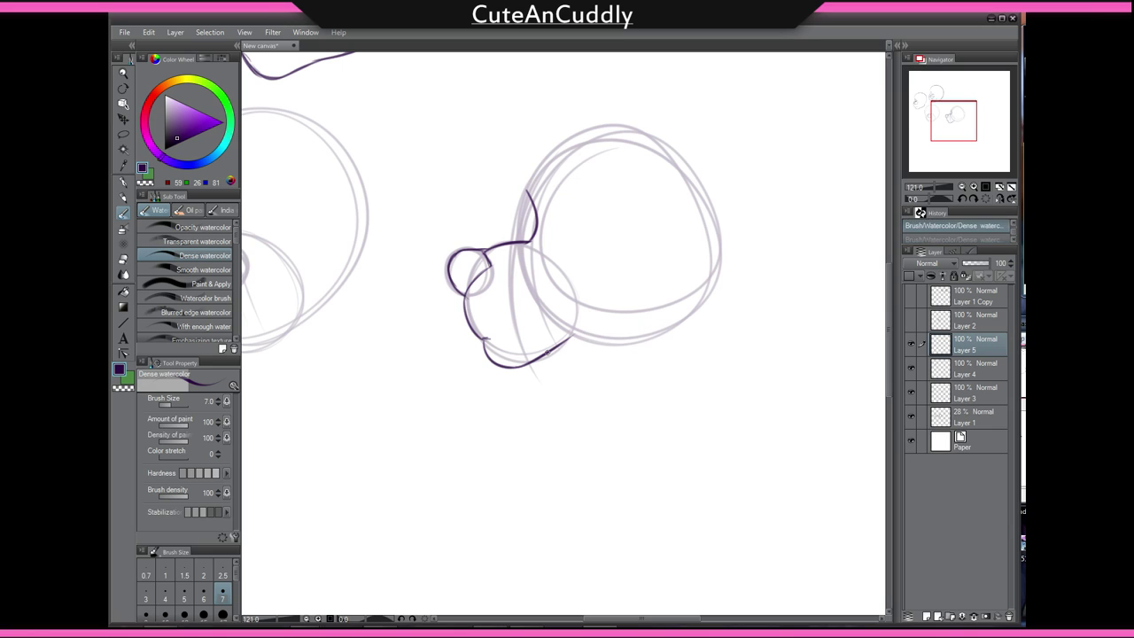
pyautogui.moveTo(546, 353); pyautogui.dragTo(653, 322)
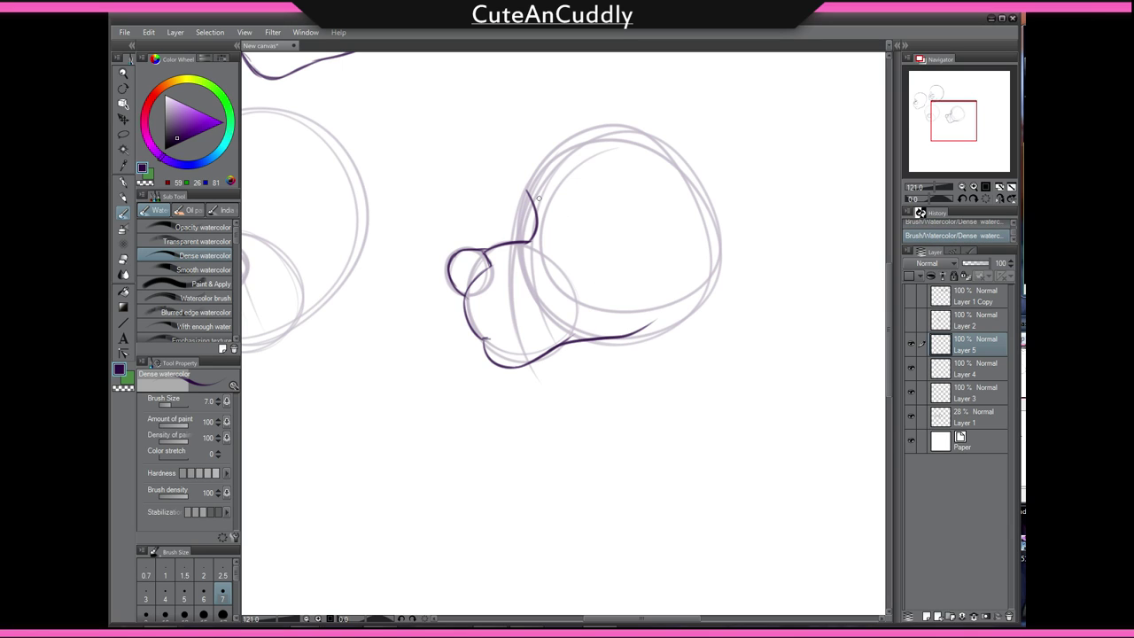
pyautogui.moveTo(529, 193)
pyautogui.mouseDown()
pyautogui.moveTo(716, 292)
pyautogui.moveTo(704, 319)
pyautogui.moveTo(651, 332)
pyautogui.mouseUp()
# Move the side-view head's line art off the construction circles and place it above the sketch.
pyautogui.hotkey('ctrl', 't')
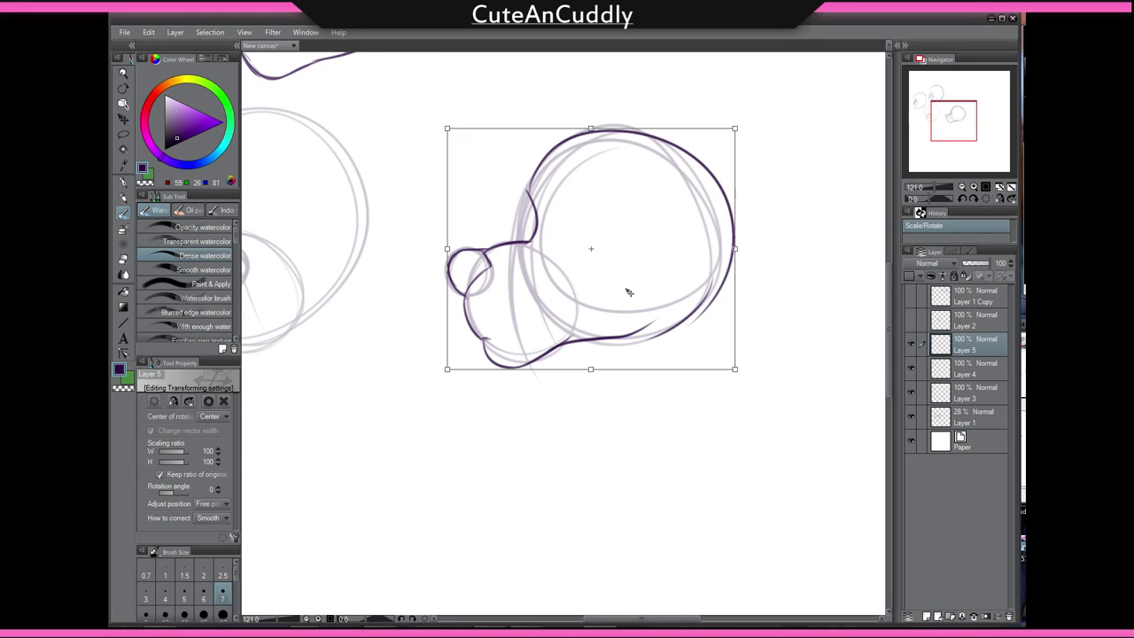
pyautogui.moveTo(632, 276)
pyautogui.mouseDown()
pyautogui.moveTo(622, 370)
pyautogui.moveTo(646, 152)
pyautogui.moveTo(661, 132)
pyautogui.mouseUp()
pyautogui.press('b')
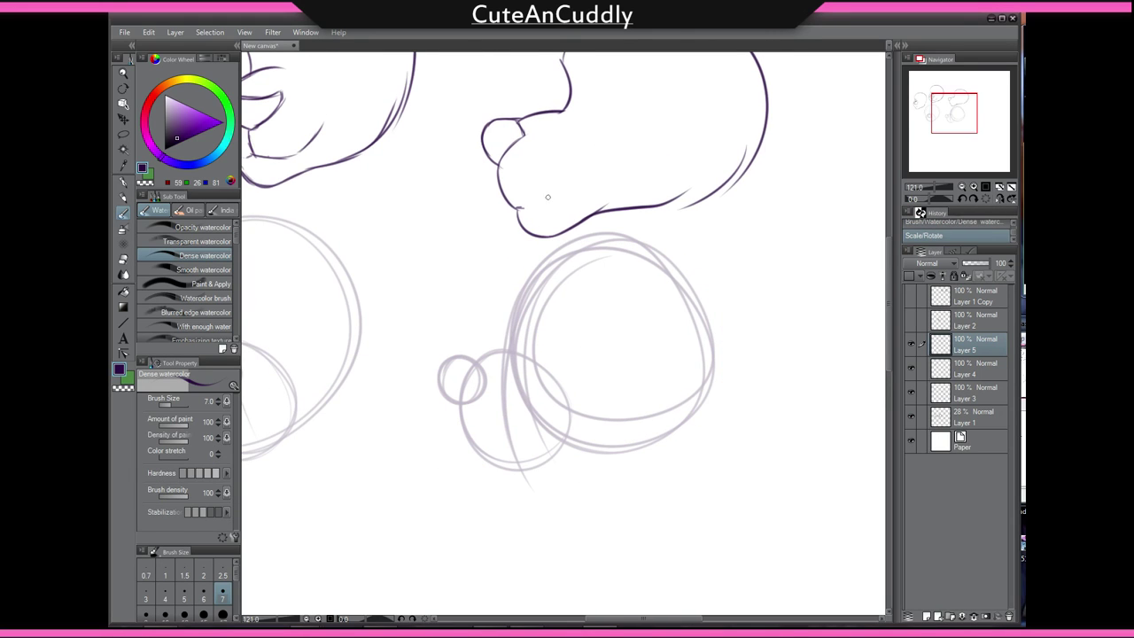
# Draw the side-view head's mouth line and reshape the front of the muzzle, erasing the old outline.
pyautogui.moveTo(512, 207); pyautogui.dragTo(606, 180)
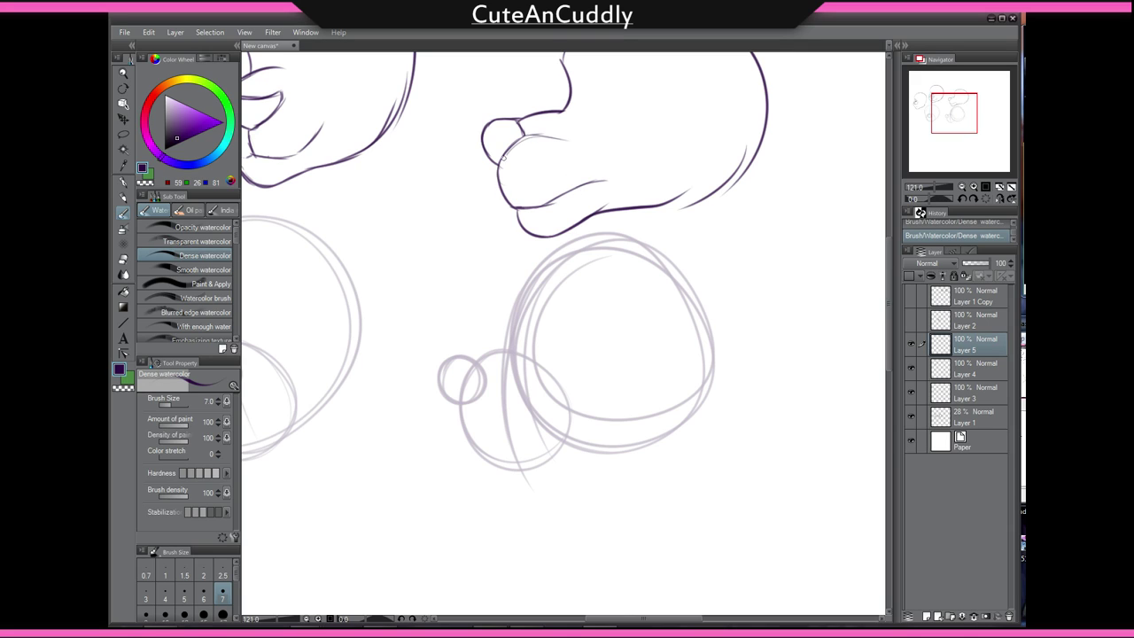
pyautogui.moveTo(503, 158)
pyautogui.mouseDown()
pyautogui.moveTo(552, 137)
pyautogui.moveTo(572, 169)
pyautogui.moveTo(513, 179)
pyautogui.moveTo(516, 157)
pyautogui.moveTo(591, 176)
pyautogui.mouseUp()
pyautogui.press('e')
pyautogui.moveTo(523, 187)
pyautogui.mouseDown()
pyautogui.moveTo(523, 199)
pyautogui.moveTo(503, 173)
pyautogui.mouseUp()
pyautogui.press('b')
pyautogui.moveTo(498, 167)
pyautogui.mouseDown()
pyautogui.moveTo(511, 198)
pyautogui.moveTo(609, 175)
pyautogui.mouseUp()
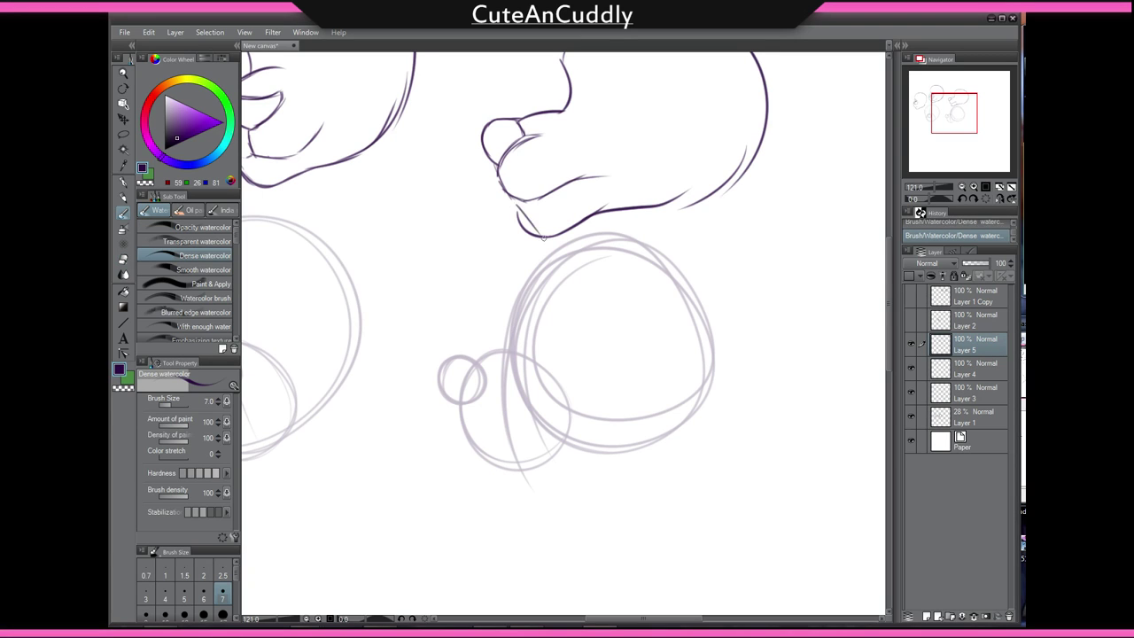
# Redraw the side-view chin with a straight, pointed front edge and thicken the jaw line behind it.
pyautogui.moveTo(519, 200)
pyautogui.mouseDown()
pyautogui.moveTo(539, 225)
pyautogui.moveTo(605, 209)
pyautogui.moveTo(530, 221)
pyautogui.moveTo(521, 211)
pyautogui.moveTo(555, 235)
pyautogui.mouseUp()
pyautogui.press('e')
pyautogui.press('b')
pyautogui.moveTo(527, 200)
pyautogui.mouseDown()
pyautogui.moveTo(558, 233)
pyautogui.moveTo(627, 203)
pyautogui.mouseUp()
# Draw a half-lidded eye with a pupil and a curved brow behind the nose bridge.
pyautogui.moveTo(651, 165); pyautogui.dragTo(609, 258)
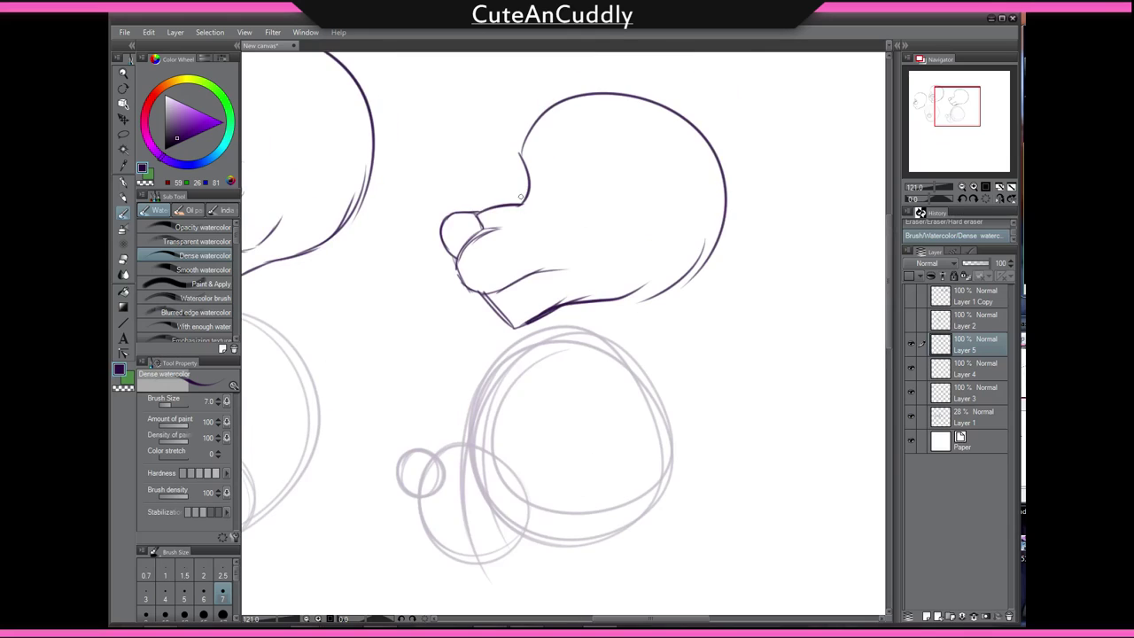
pyautogui.moveTo(521, 198)
pyautogui.mouseDown()
pyautogui.moveTo(483, 208)
pyautogui.moveTo(570, 190)
pyautogui.moveTo(542, 204)
pyautogui.mouseUp()
pyautogui.moveTo(544, 165)
pyautogui.mouseDown()
pyautogui.moveTo(572, 188)
pyautogui.moveTo(584, 159)
pyautogui.mouseUp()
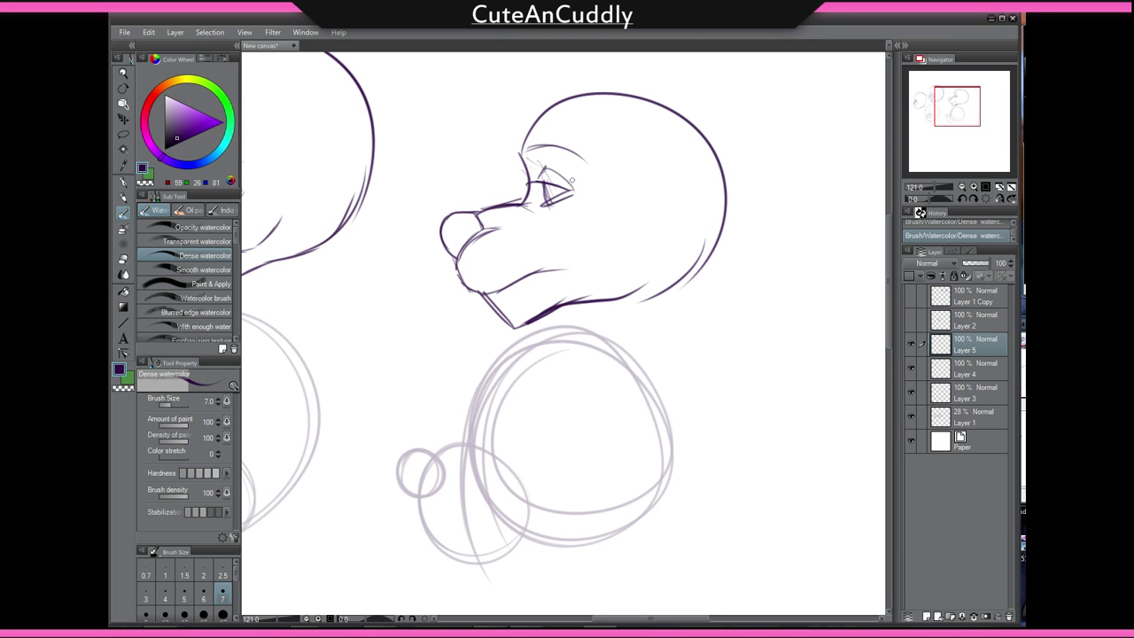
# Hide the three head line-art layers, Layers 5, 4 and 3, and the faded construction sketch on Layer 1.
pyautogui.scroll(-5, 566, 175)
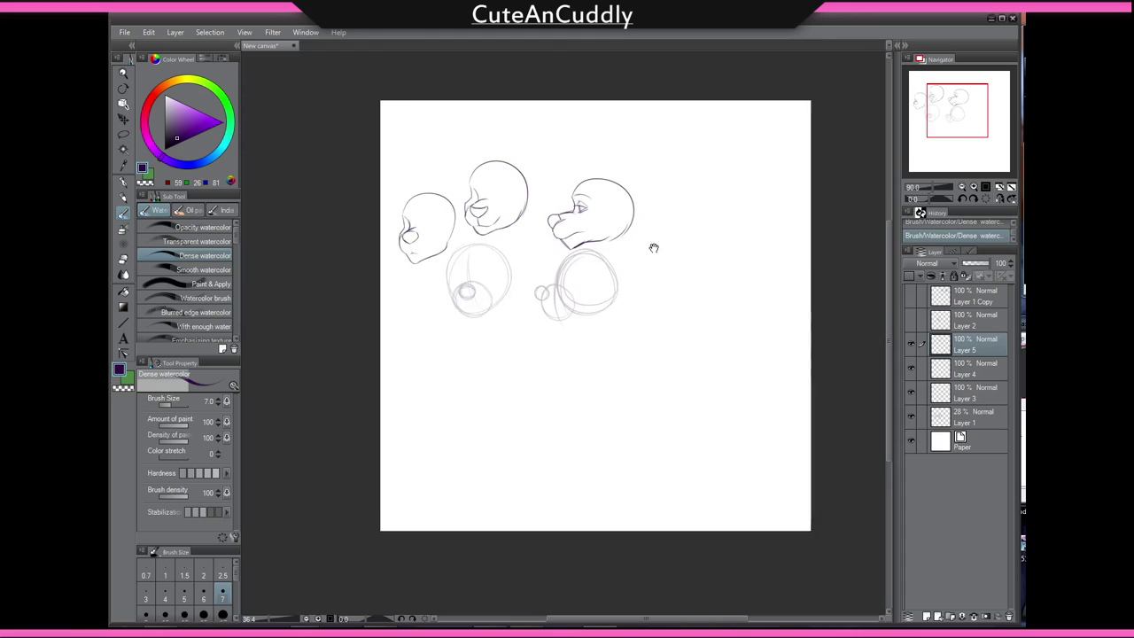
pyautogui.moveTo(611, 245); pyautogui.dragTo(648, 222)
pyautogui.scroll(3, 639, 251)
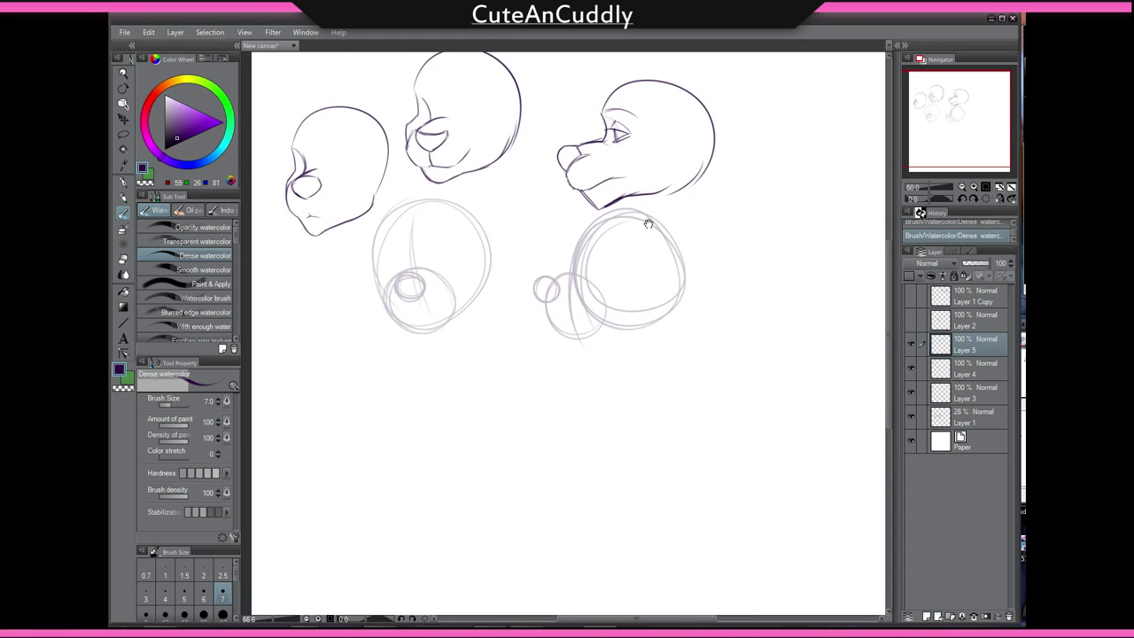
pyautogui.scroll(2, 567, 237)
pyautogui.moveTo(567, 238); pyautogui.dragTo(709, 244)
pyautogui.moveTo(909, 342); pyautogui.dragTo(908, 398)
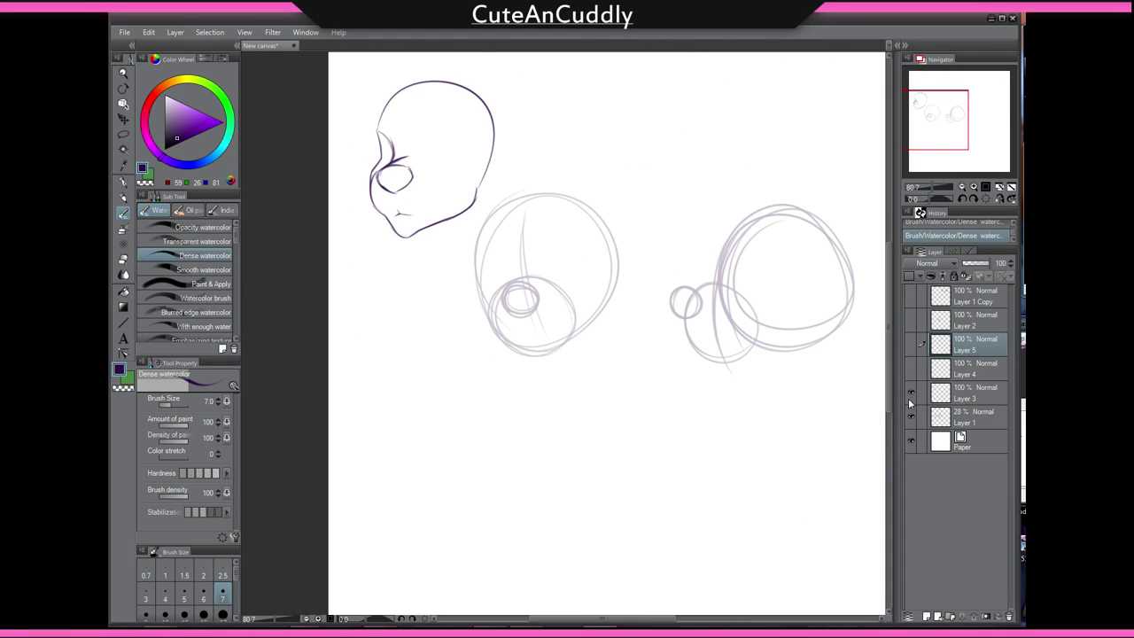
pyautogui.click(910, 414)
# Show Layer 1 Copy to examine its two circle head sketches, and hide it again.
pyautogui.click(911, 296)
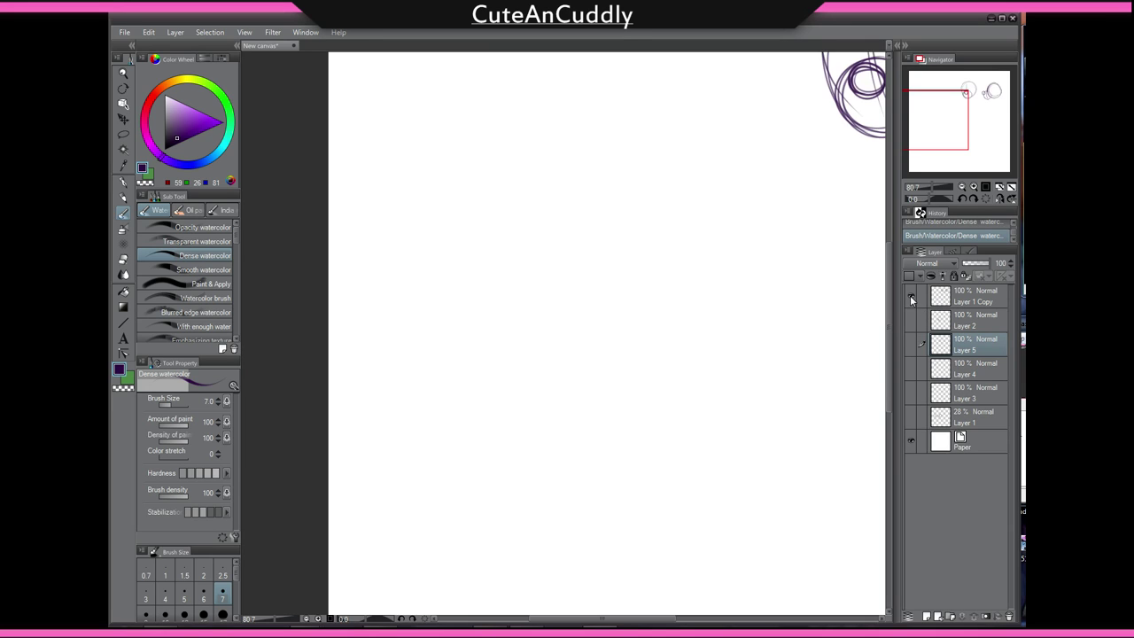
pyautogui.click(910, 295)
pyautogui.click(910, 299)
pyautogui.moveTo(842, 212); pyautogui.dragTo(496, 358)
pyautogui.scroll(-2, 560, 320)
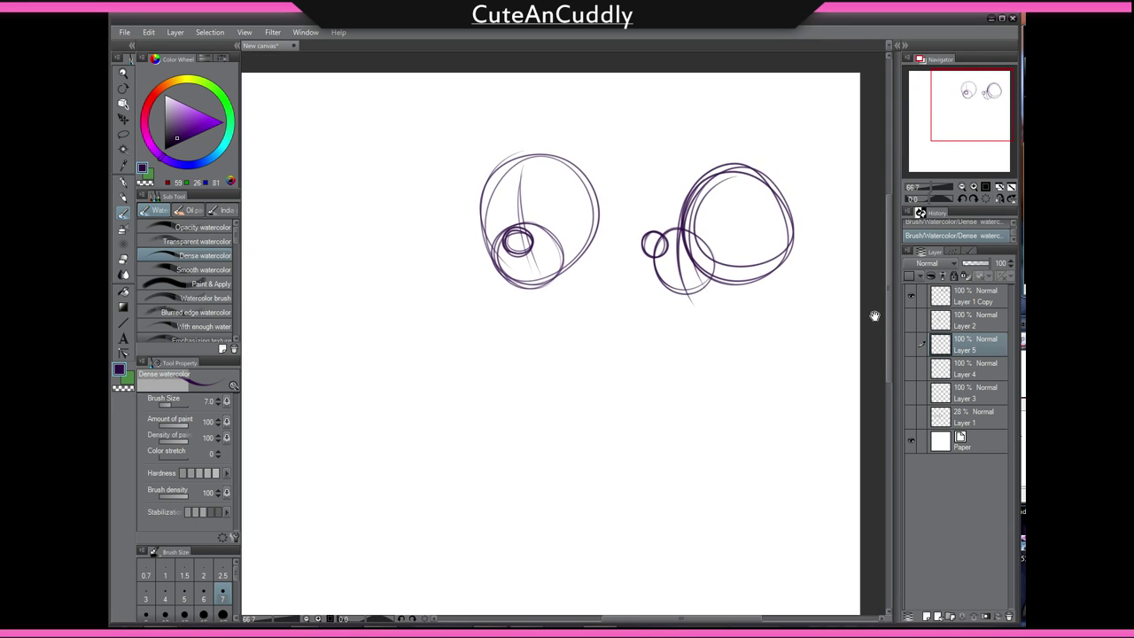
pyautogui.click(910, 296)
# Show the oval head construction sketch on Layer 2 and make that layer active.
pyautogui.click(910, 320)
pyautogui.moveTo(604, 436); pyautogui.dragTo(780, 306)
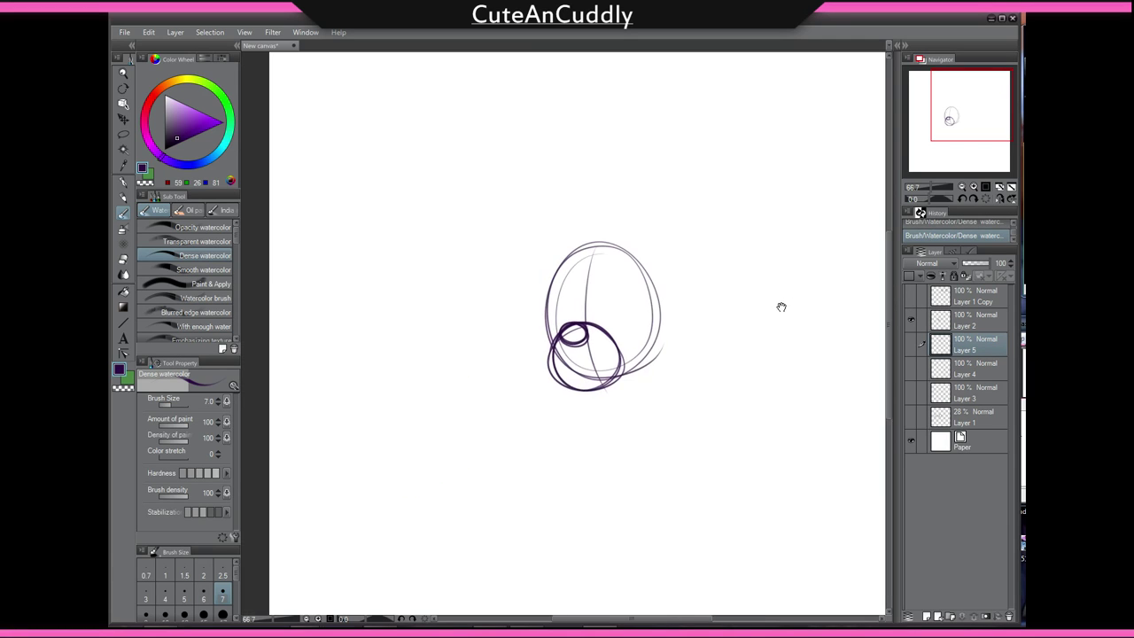
pyautogui.scroll(3, 779, 307)
pyautogui.moveTo(696, 334); pyautogui.dragTo(838, 336)
pyautogui.click(974, 320)
pyautogui.moveTo(988, 263); pyautogui.dragTo(965, 264)
pyautogui.scroll(2, 665, 390)
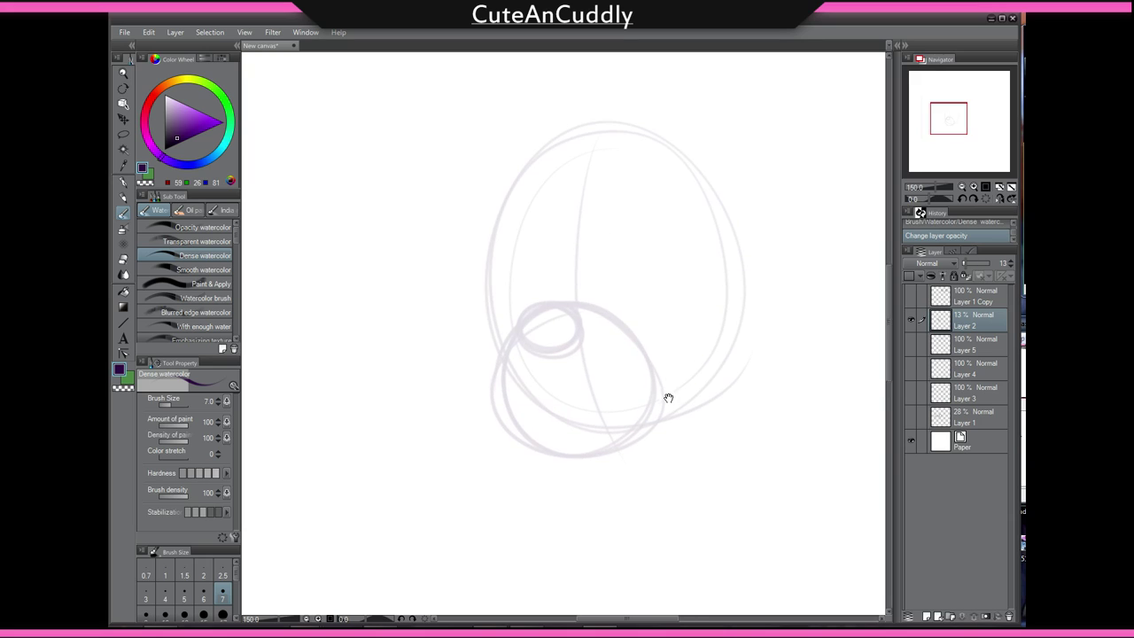
pyautogui.moveTo(552, 381); pyautogui.dragTo(564, 384)
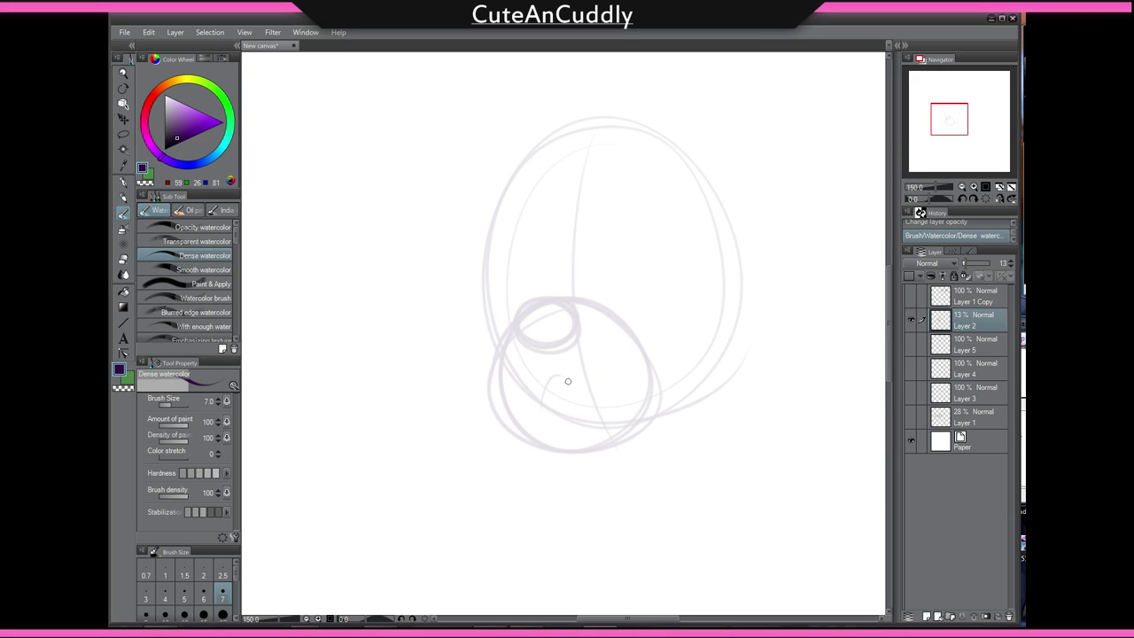
pyautogui.moveTo(552, 425); pyautogui.dragTo(582, 414)
pyautogui.hotkey('ctrl', 'z')
pyautogui.hotkey('ctrl', 'z')
pyautogui.moveTo(967, 263); pyautogui.dragTo(994, 263)
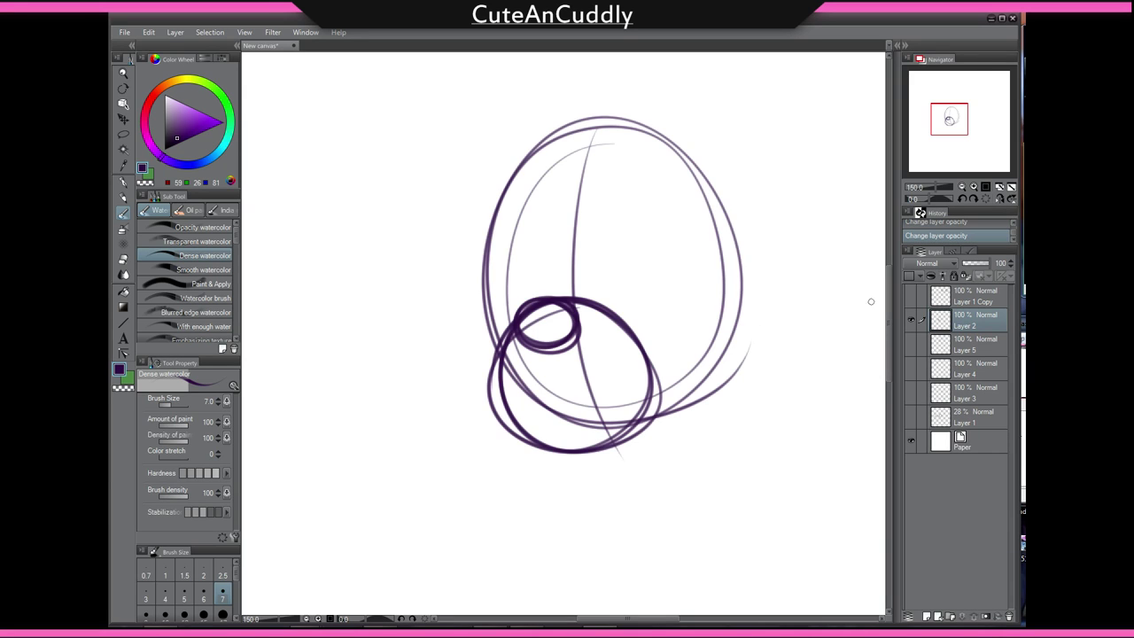
# Rework the Layer 2 sketch with a triangular open mouth and erased guide lines, and set its opacity to 23%.
pyautogui.moveTo(546, 404)
pyautogui.mouseDown()
pyautogui.moveTo(546, 380)
pyautogui.moveTo(561, 373)
pyautogui.moveTo(577, 409)
pyautogui.moveTo(551, 420)
pyautogui.moveTo(582, 404)
pyautogui.moveTo(523, 389)
pyautogui.moveTo(512, 370)
pyautogui.moveTo(519, 387)
pyautogui.moveTo(545, 374)
pyautogui.moveTo(567, 403)
pyautogui.moveTo(560, 388)
pyautogui.moveTo(592, 408)
pyautogui.moveTo(569, 422)
pyautogui.moveTo(554, 378)
pyautogui.moveTo(544, 414)
pyautogui.moveTo(593, 414)
pyautogui.mouseUp()
pyautogui.press('e')
pyautogui.press('b')
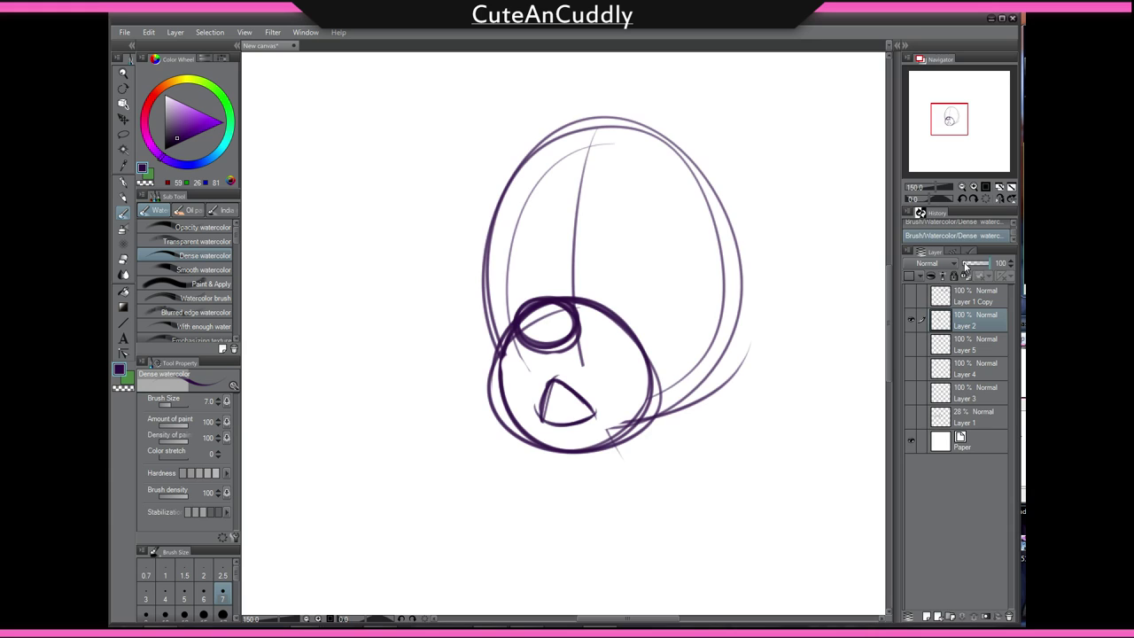
pyautogui.moveTo(985, 263); pyautogui.dragTo(967, 263)
# Add a raster layer and draw the forehead curve, nose bridge and upper nose outline over the oval head sketch.
pyautogui.hotkey('ctrl', 'shift', 'n')
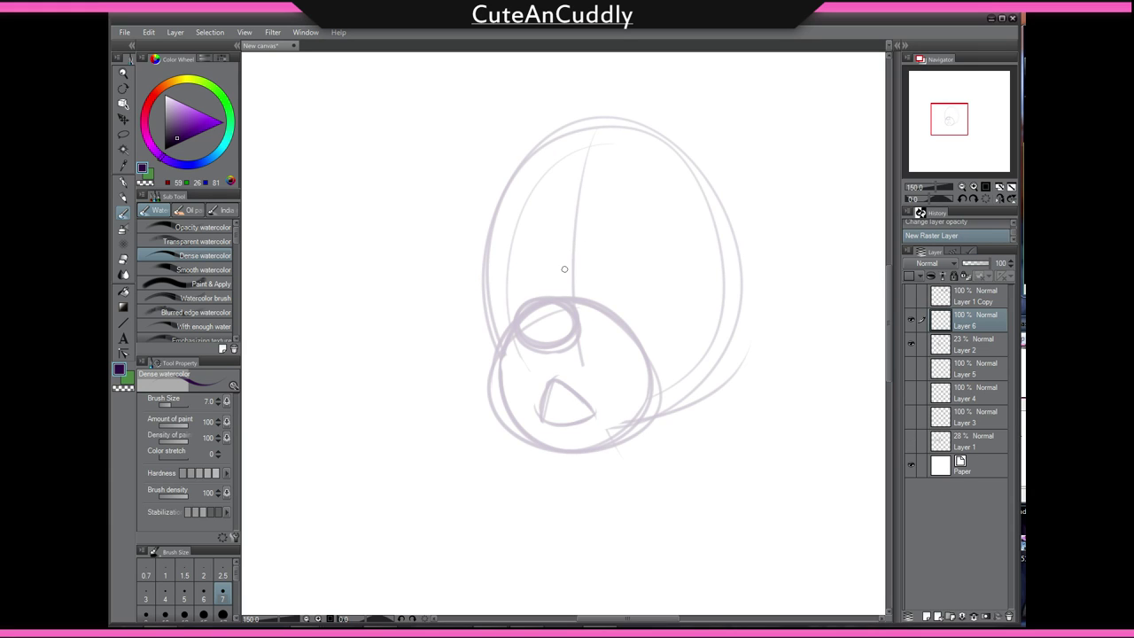
pyautogui.moveTo(519, 223)
pyautogui.mouseDown()
pyautogui.moveTo(537, 298)
pyautogui.moveTo(592, 291)
pyautogui.moveTo(513, 332)
pyautogui.moveTo(539, 349)
pyautogui.mouseUp()
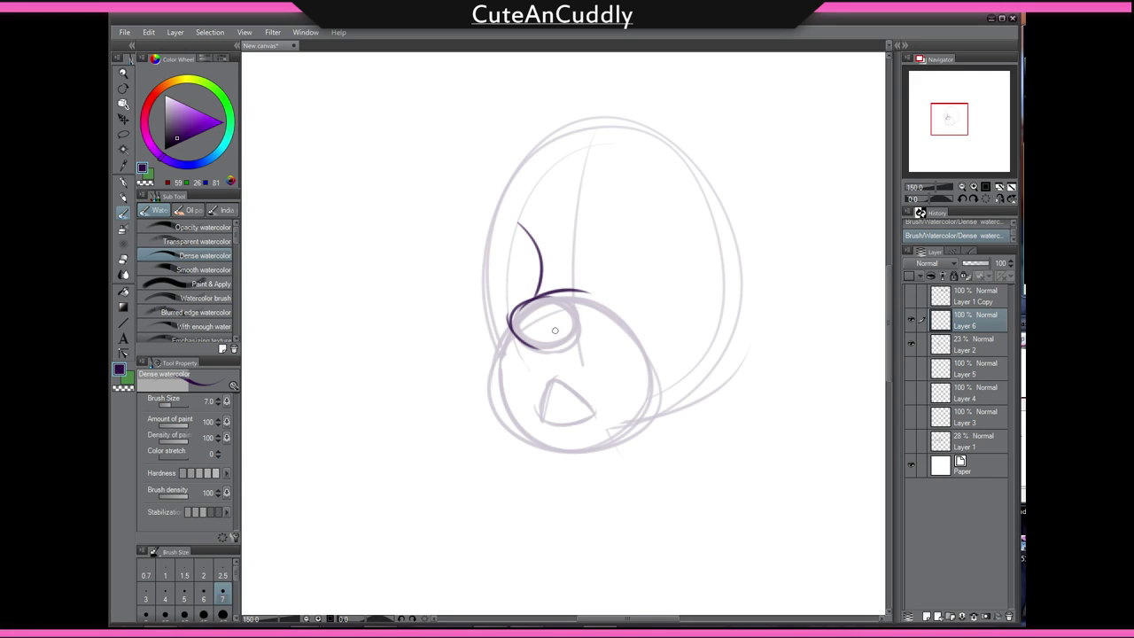
pyautogui.moveTo(538, 301)
pyautogui.mouseDown()
pyautogui.moveTo(577, 307)
pyautogui.moveTo(548, 350)
pyautogui.moveTo(535, 347)
pyautogui.moveTo(566, 304)
pyautogui.moveTo(578, 309)
pyautogui.moveTo(517, 311)
pyautogui.moveTo(546, 296)
pyautogui.mouseUp()
pyautogui.press('e')
pyautogui.press('b')
# Complete the nose with its lower edge and nostril details, and outline the triangular open mouth below it.
pyautogui.moveTo(541, 350)
pyautogui.mouseDown()
pyautogui.moveTo(534, 337)
pyautogui.moveTo(563, 314)
pyautogui.mouseUp()
pyautogui.moveTo(547, 342); pyautogui.dragTo(530, 294)
pyautogui.moveTo(536, 336)
pyautogui.mouseDown()
pyautogui.moveTo(526, 367)
pyautogui.moveTo(539, 335)
pyautogui.moveTo(575, 364)
pyautogui.mouseUp()
pyautogui.moveTo(527, 368)
pyautogui.mouseDown()
pyautogui.moveTo(574, 369)
pyautogui.moveTo(581, 357)
pyautogui.mouseUp()
pyautogui.moveTo(499, 268); pyautogui.dragTo(498, 358)
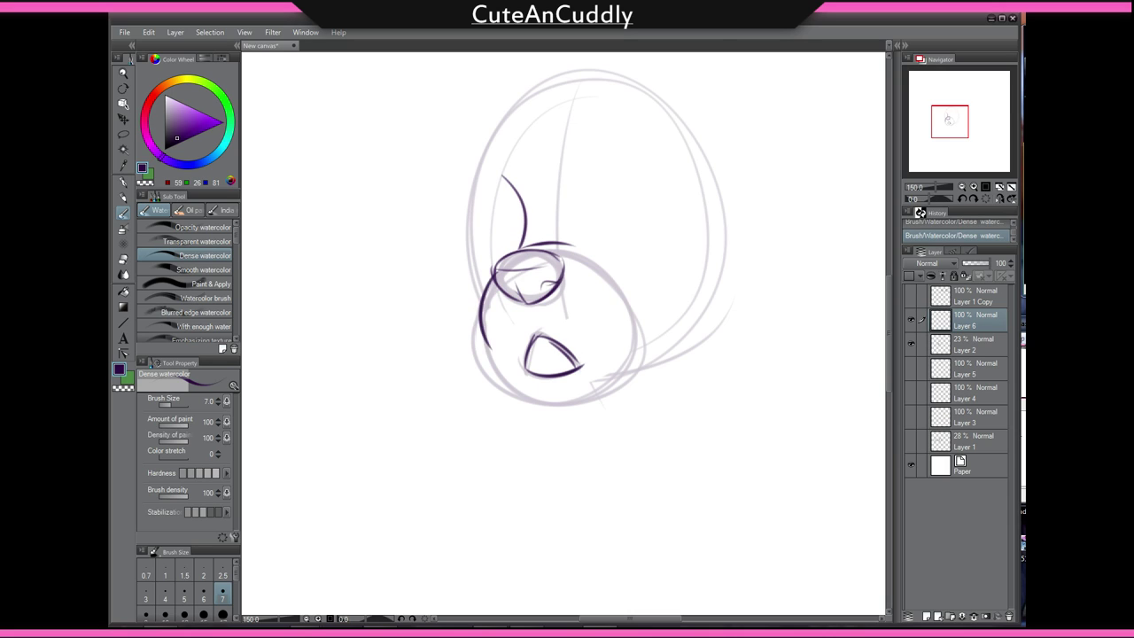
pyautogui.hotkey('ctrl', 'z')
pyautogui.hotkey('ctrl', 'z')
pyautogui.moveTo(492, 292); pyautogui.dragTo(498, 365)
pyautogui.hotkey('ctrl', 'z')
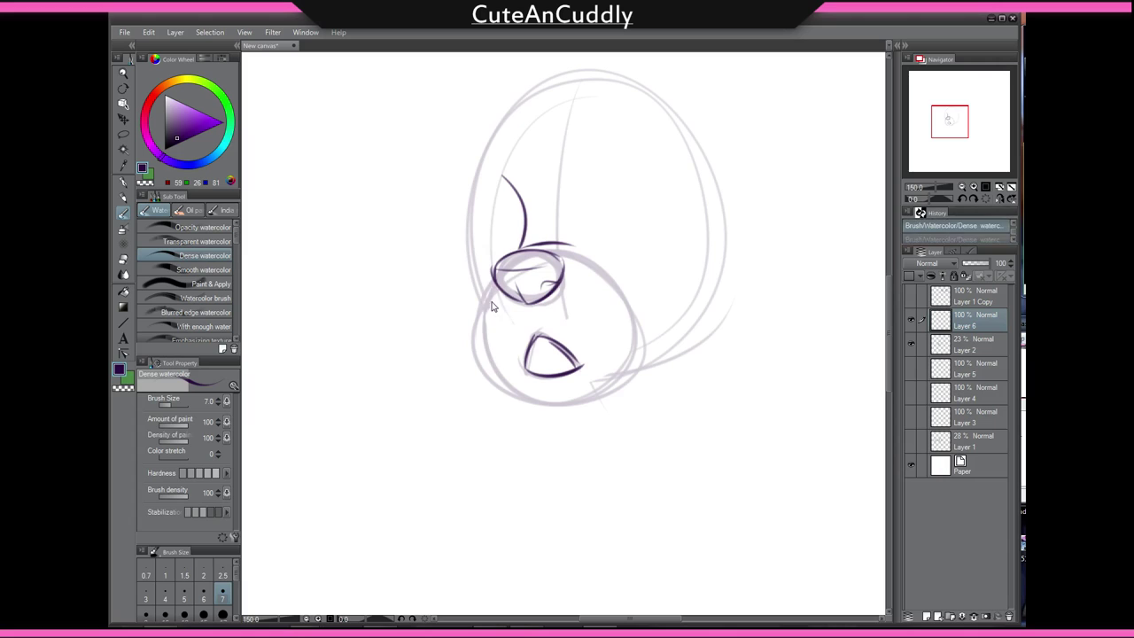
# Draw the muzzle front from the nose down around the chin and along the jaw to the cheek, redoing unsatisfactory strokes.
pyautogui.moveTo(493, 280)
pyautogui.mouseDown()
pyautogui.moveTo(495, 354)
pyautogui.moveTo(535, 408)
pyautogui.moveTo(558, 404)
pyautogui.mouseUp()
pyautogui.hotkey('ctrl', 'z')
pyautogui.moveTo(508, 351)
pyautogui.mouseDown()
pyautogui.moveTo(537, 401)
pyautogui.moveTo(600, 385)
pyautogui.mouseUp()
pyautogui.hotkey('ctrl', 'z')
pyautogui.hotkey('ctrl', 'z')
pyautogui.moveTo(506, 353)
pyautogui.mouseDown()
pyautogui.moveTo(524, 382)
pyautogui.moveTo(599, 381)
pyautogui.moveTo(677, 338)
pyautogui.moveTo(714, 294)
pyautogui.mouseUp()
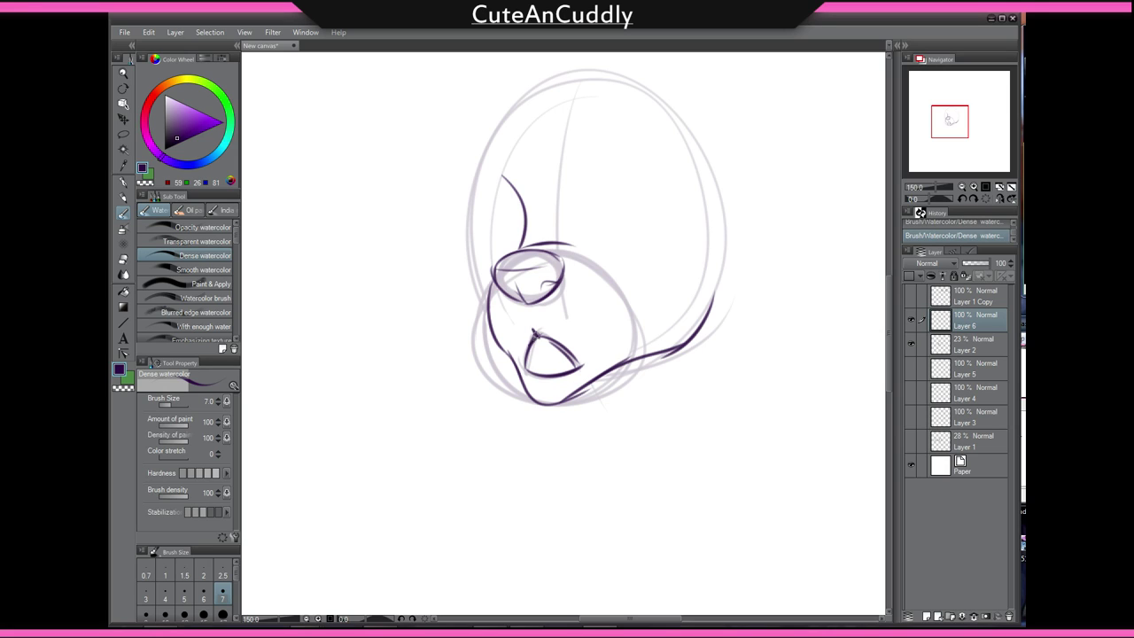
# Reinforce the peak and edges of the open mouth and add crease strokes at the muzzle front and chin.
pyautogui.moveTo(536, 333); pyautogui.dragTo(522, 357)
pyautogui.moveTo(536, 336); pyautogui.dragTo(565, 346)
pyautogui.moveTo(498, 361); pyautogui.dragTo(515, 364)
pyautogui.moveTo(514, 365)
pyautogui.mouseDown()
pyautogui.moveTo(506, 378)
pyautogui.moveTo(545, 404)
pyautogui.mouseUp()
# Move the partial face line art off the oval construction sketch to the empty space on its left.
pyautogui.hotkey('ctrl', 't')
pyautogui.moveTo(649, 346); pyautogui.dragTo(405, 347)
pyautogui.press('Return')
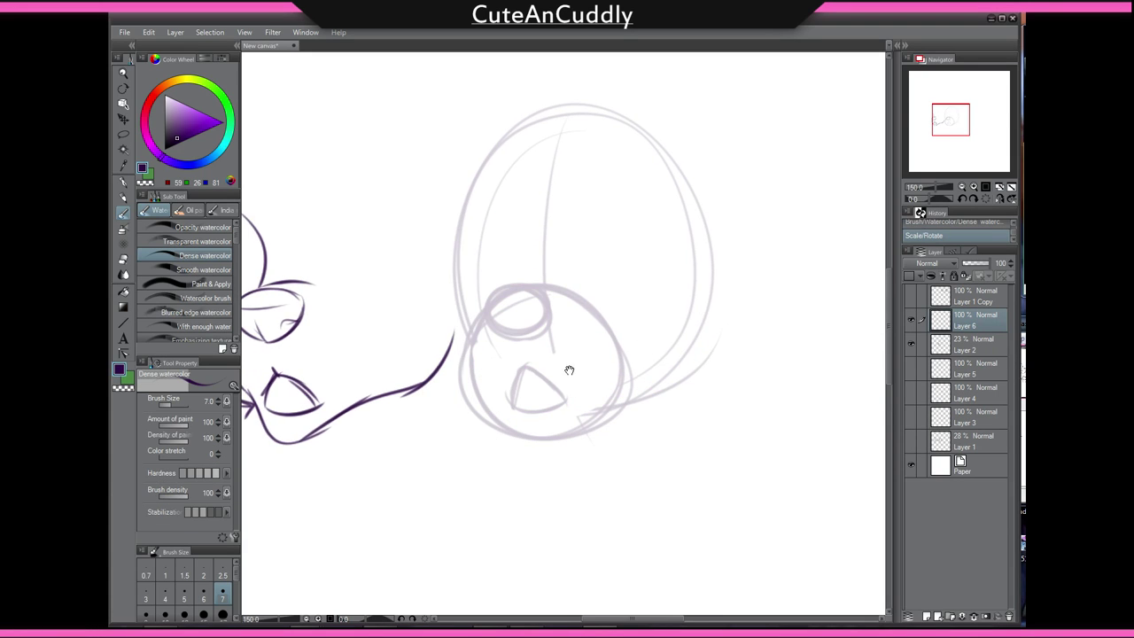
# Draw a second version of the face over the sketch, with forehead curve, nose, nostril, muzzle front and upper lip.
pyautogui.moveTo(569, 370); pyautogui.dragTo(638, 324)
pyautogui.moveTo(559, 187)
pyautogui.mouseDown()
pyautogui.moveTo(578, 238)
pyautogui.moveTo(630, 235)
pyautogui.moveTo(599, 234)
pyautogui.moveTo(592, 289)
pyautogui.mouseUp()
pyautogui.moveTo(601, 239)
pyautogui.mouseDown()
pyautogui.moveTo(607, 278)
pyautogui.moveTo(586, 291)
pyautogui.moveTo(595, 284)
pyautogui.mouseUp()
pyautogui.moveTo(551, 250)
pyautogui.mouseDown()
pyautogui.moveTo(592, 242)
pyautogui.moveTo(569, 327)
pyautogui.moveTo(537, 291)
pyautogui.moveTo(575, 332)
pyautogui.moveTo(590, 321)
pyautogui.moveTo(628, 332)
pyautogui.moveTo(653, 309)
pyautogui.mouseUp()
pyautogui.hotkey('ctrl', 'z')
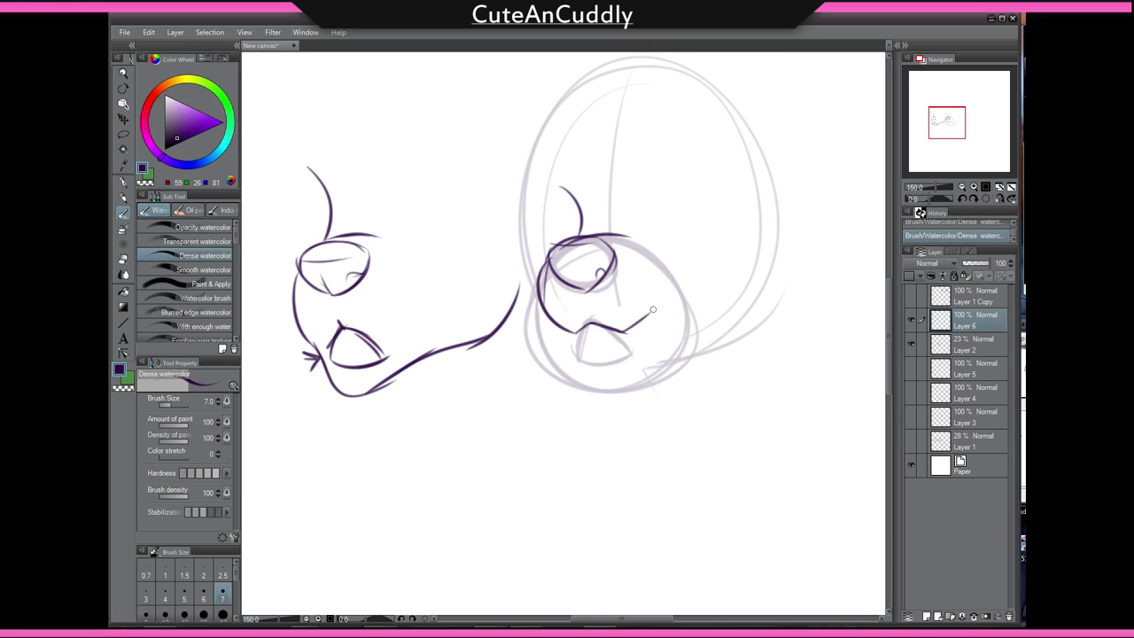
# Draw the second face's open mouth with inner shading strokes, and outline its chin and jaw up to the cheek.
pyautogui.moveTo(588, 324)
pyautogui.mouseDown()
pyautogui.moveTo(581, 358)
pyautogui.moveTo(604, 352)
pyautogui.moveTo(635, 373)
pyautogui.moveTo(577, 368)
pyautogui.moveTo(643, 356)
pyautogui.moveTo(593, 371)
pyautogui.moveTo(615, 367)
pyautogui.moveTo(591, 398)
pyautogui.moveTo(708, 350)
pyautogui.moveTo(755, 282)
pyautogui.mouseUp()
pyautogui.press('e')
pyautogui.press('b')
pyautogui.moveTo(622, 360)
pyautogui.mouseDown()
pyautogui.moveTo(645, 335)
pyautogui.moveTo(623, 380)
pyautogui.mouseUp()
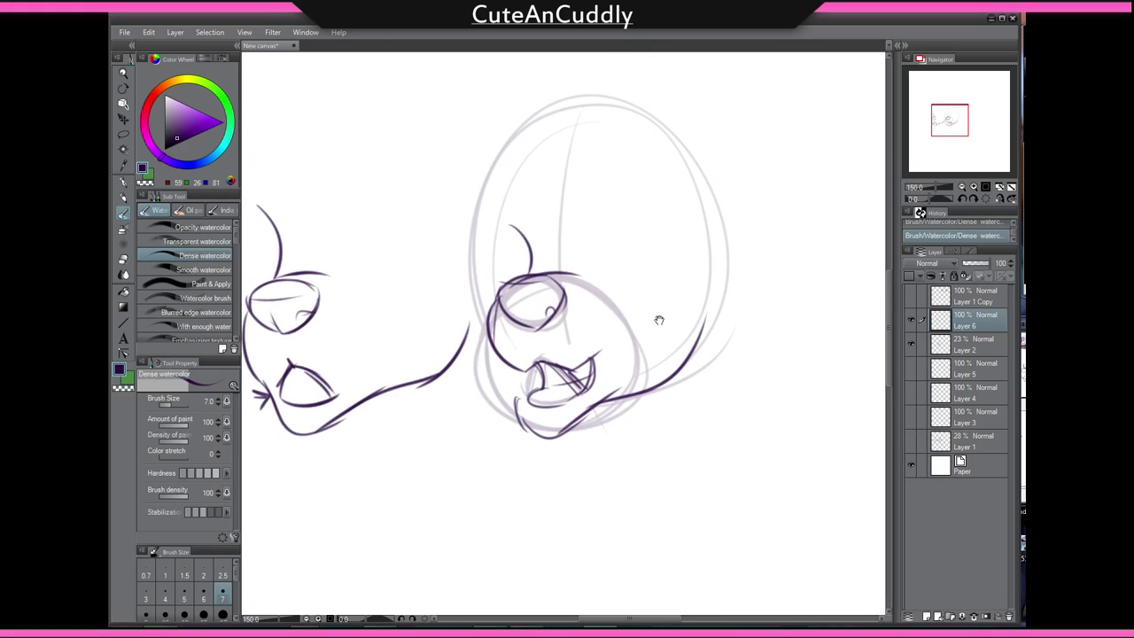
pyautogui.scroll(-5, 658, 287)
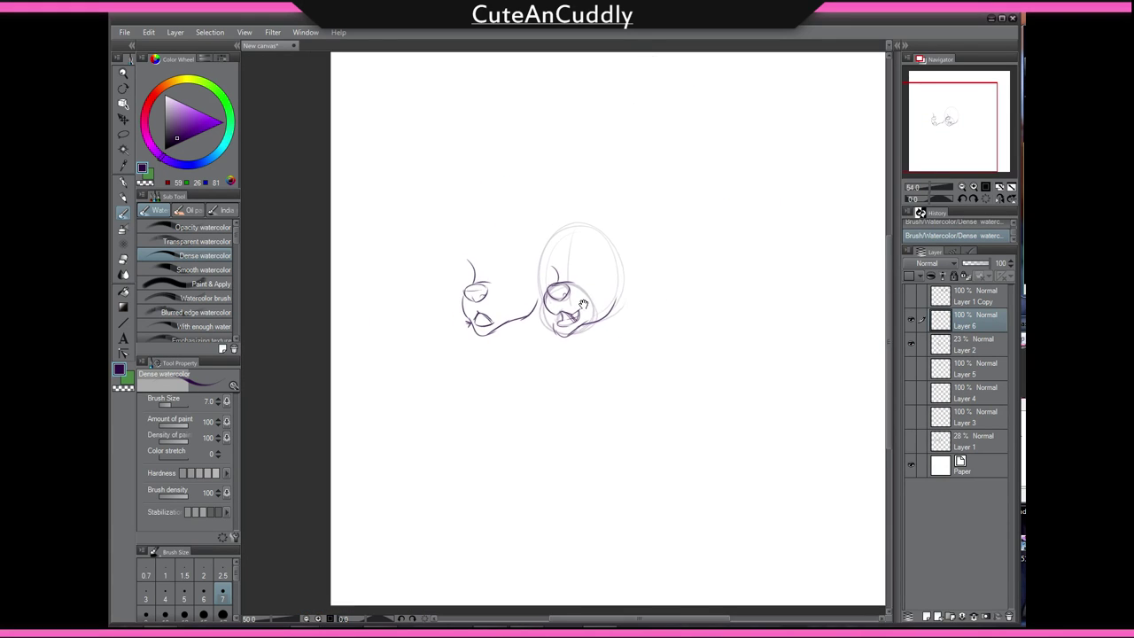
pyautogui.scroll(1, 546, 285)
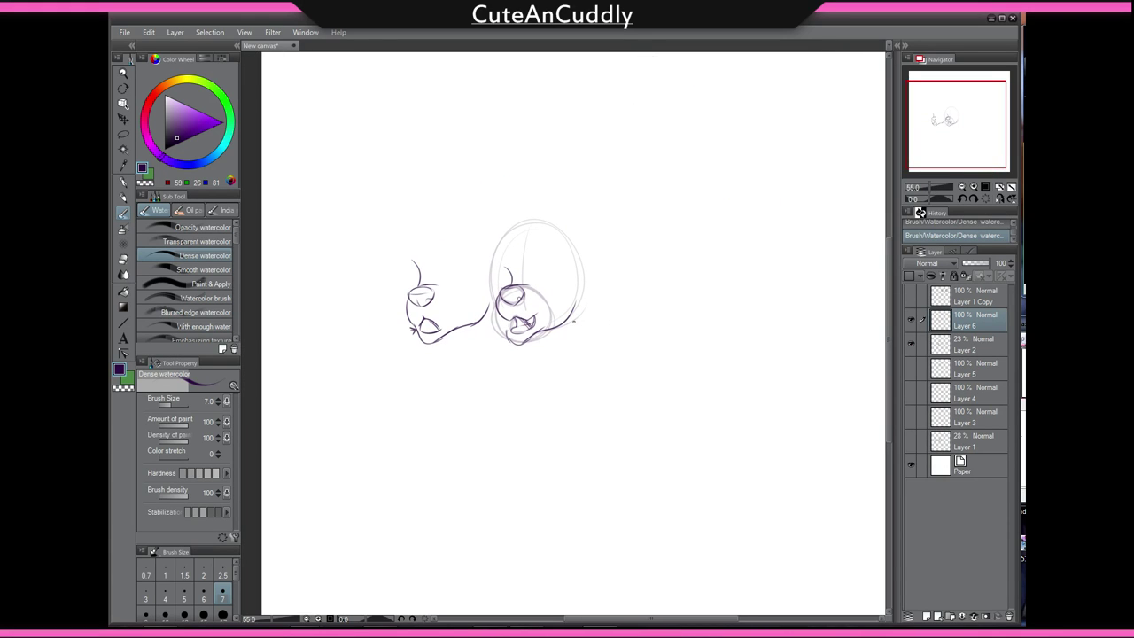